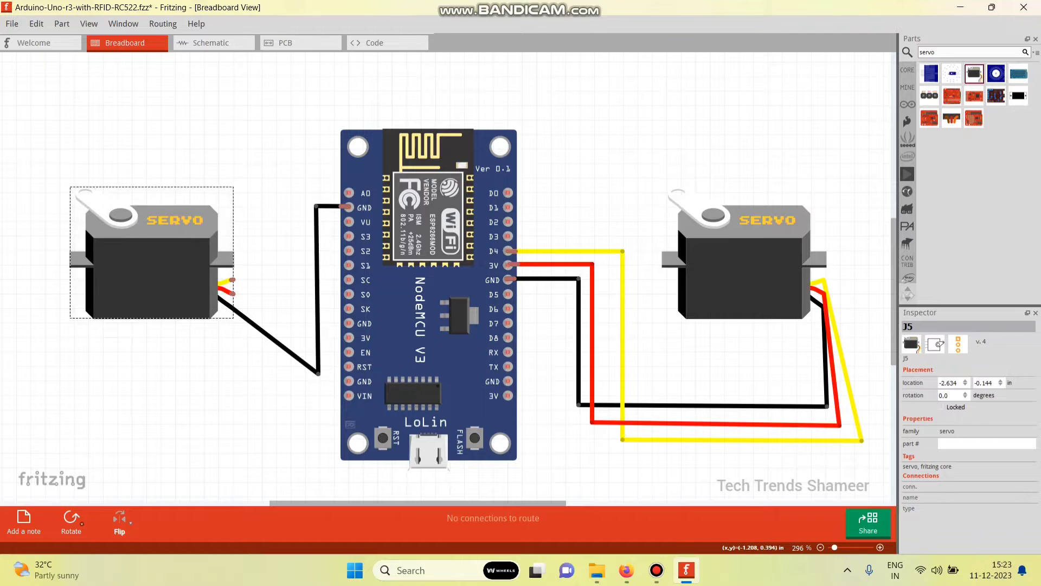
- Wire the left servo's red lead to the NodeMCU's VU pin and bend the wire to run alongside the black ground wire
drag(232, 293, 343, 222)
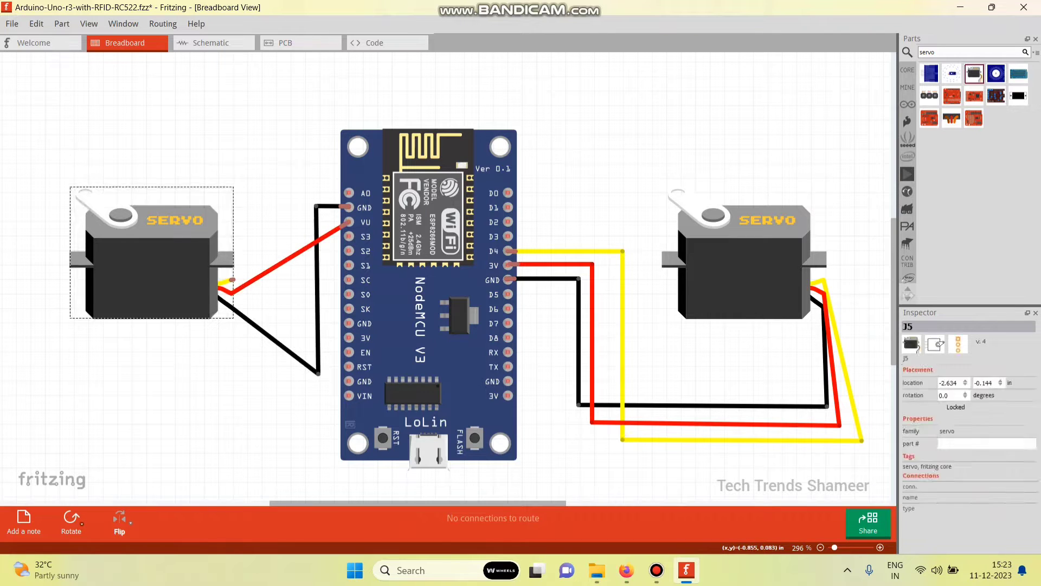
drag(298, 250, 303, 350)
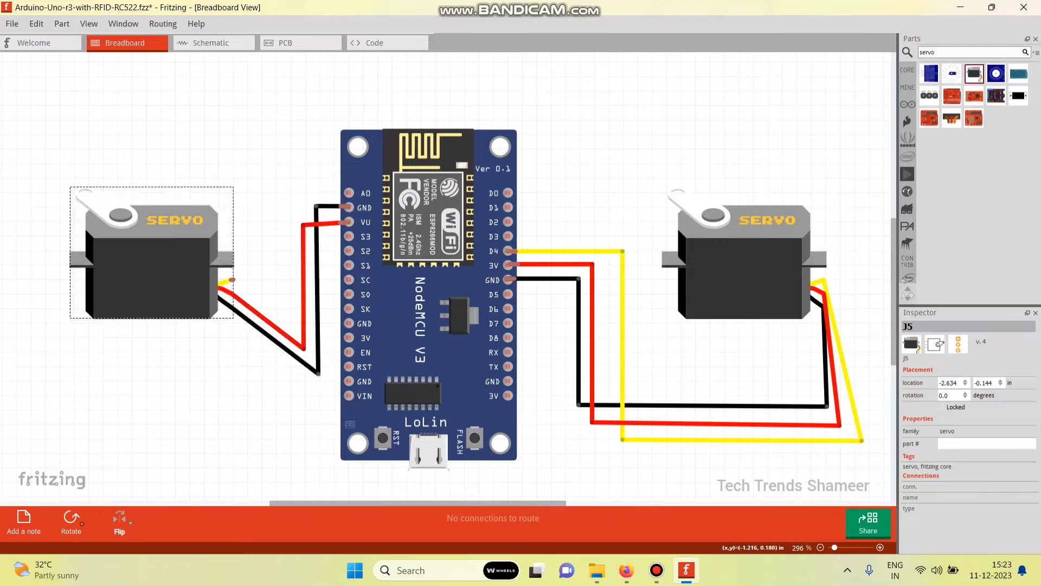
drag(303, 224, 304, 222)
click(269, 244)
drag(233, 280, 248, 208)
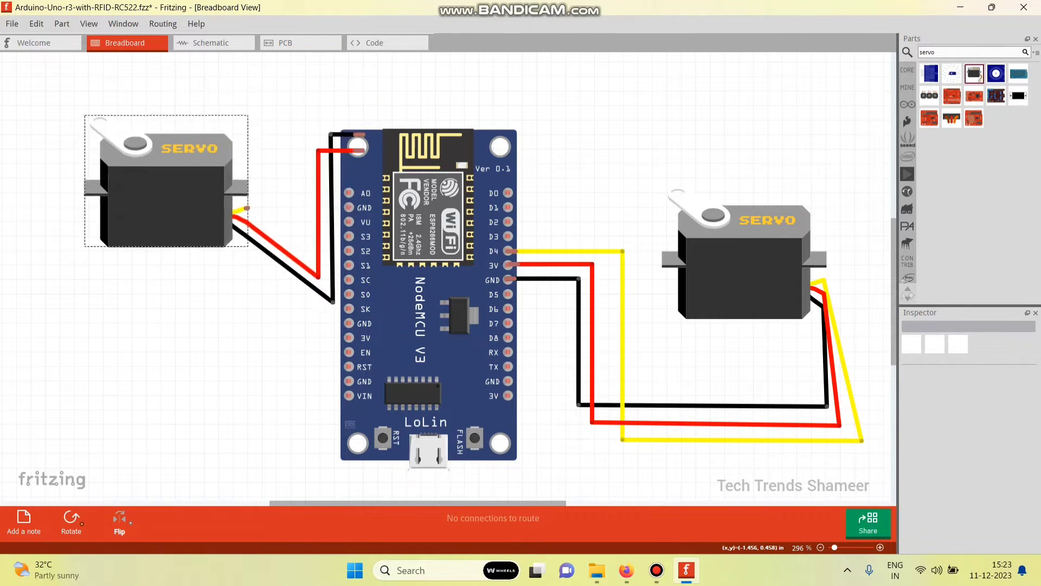
key(ctrl+z)
- Wire the left servo's yellow signal lead to the NodeMCU's D3 pin, bending the wire so it passes above the board
click(255, 233)
drag(232, 279, 507, 237)
drag(418, 249, 617, 73)
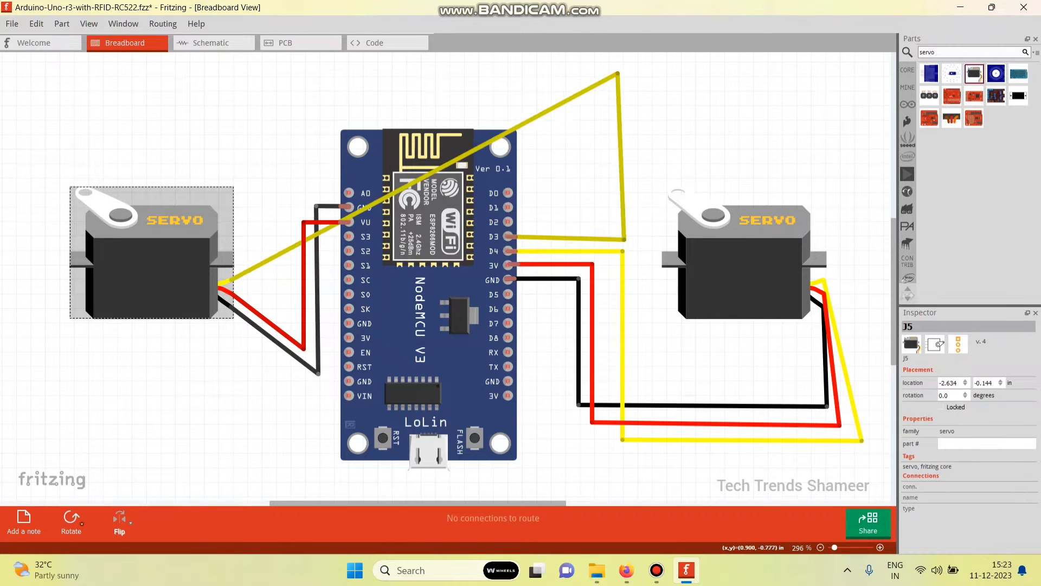
drag(417, 180, 293, 87)
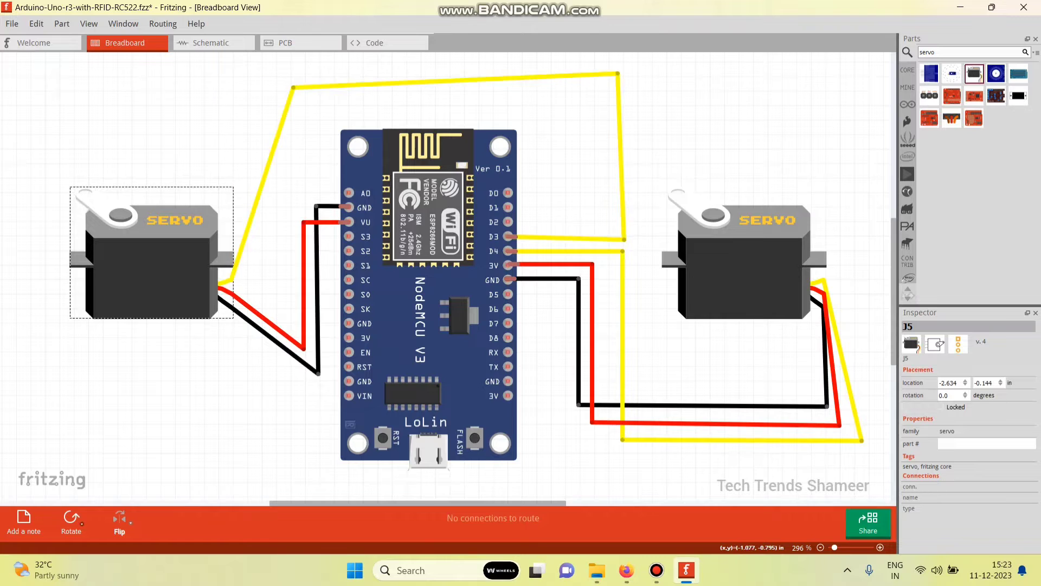
drag(619, 72, 625, 86)
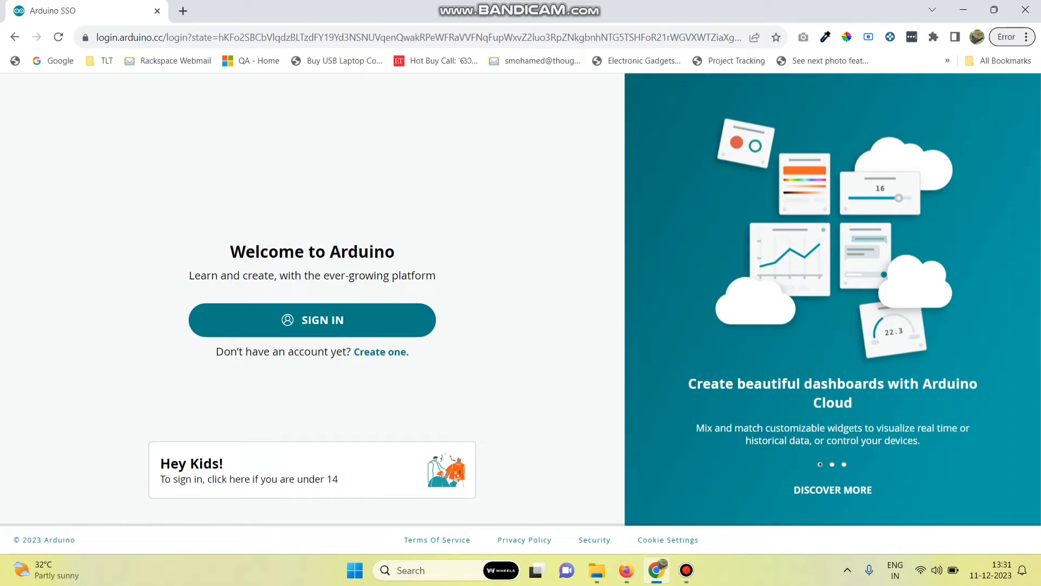
- Switch to the Arduino login page in the browser and sign in with the saved account credentials
click(312, 320)
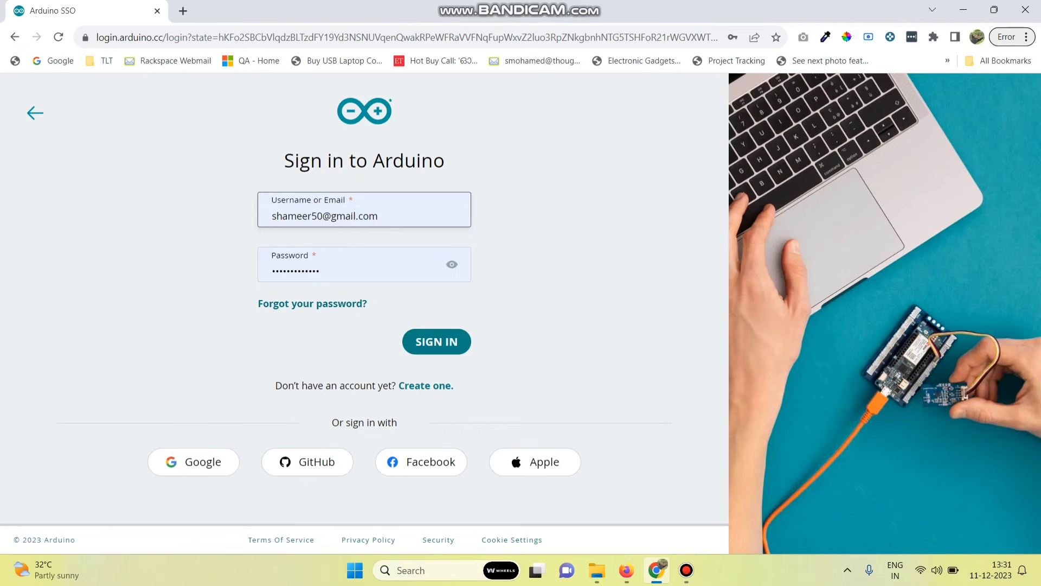
click(364, 264)
click(436, 341)
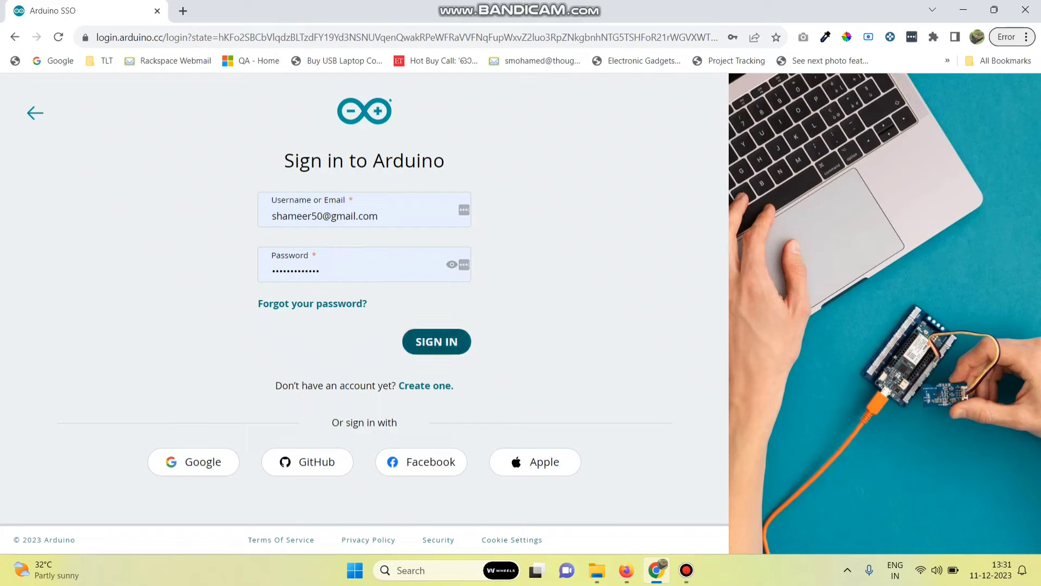
key(Return)
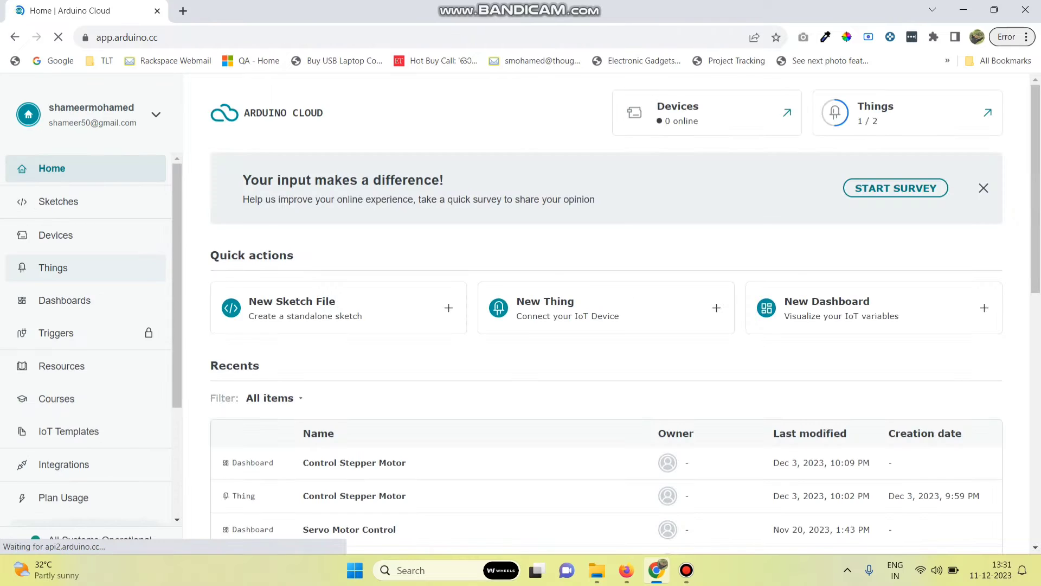
- Create a new Thing in Arduino Cloud and rename it Control Servo Motor
click(53, 268)
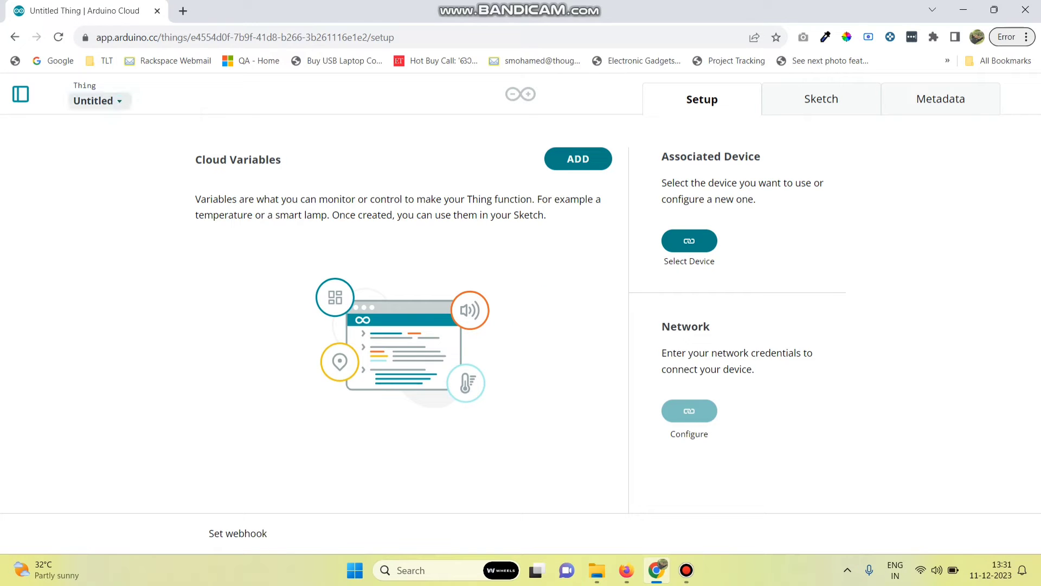
click(97, 100)
click(95, 126)
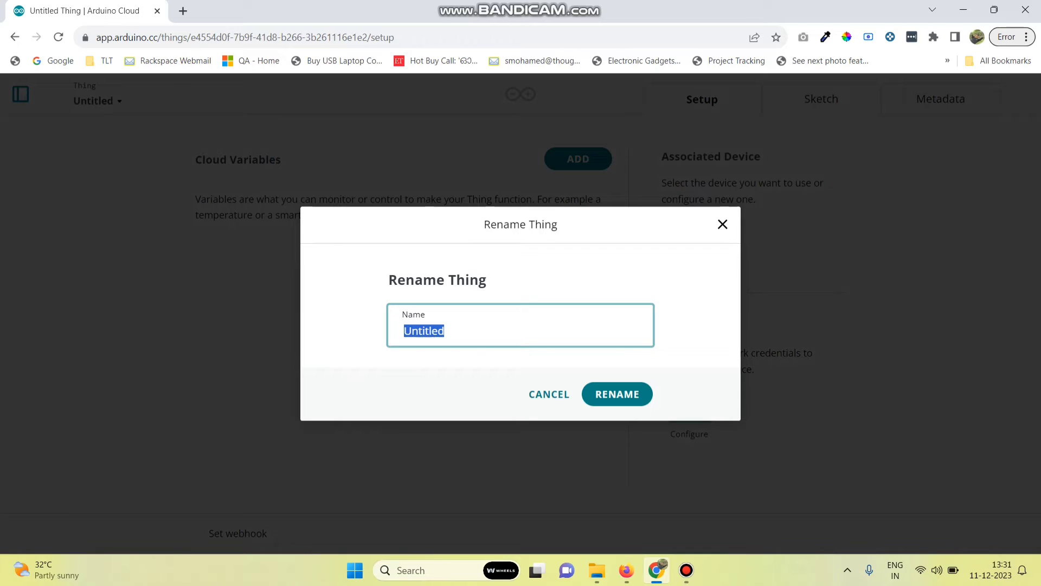
text(Control Servo Motor)
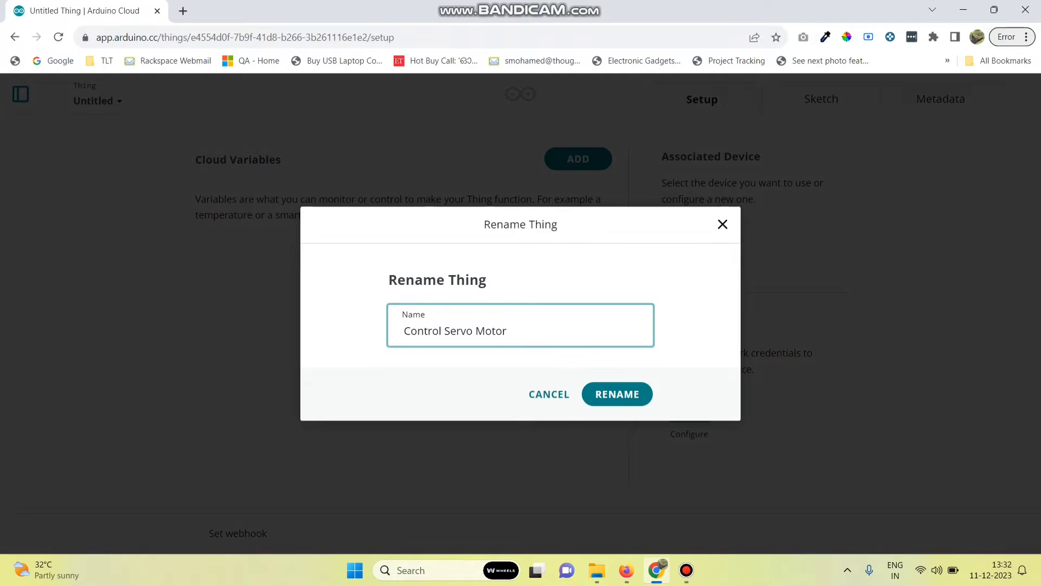
key(Return)
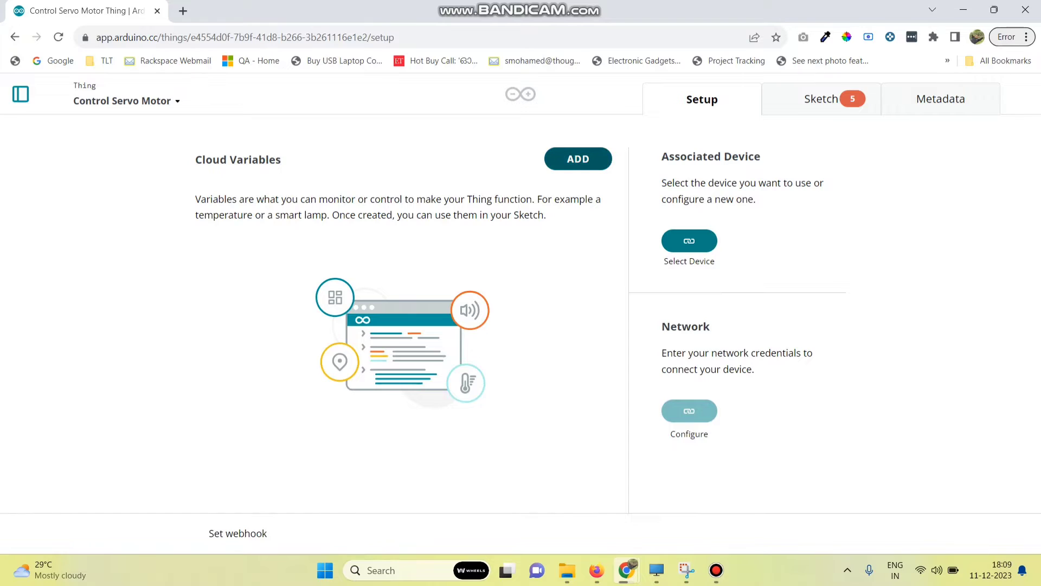
- Add a cloud variable named servo1 of type Integer Number, with Read & Write permission and the On change update policy
click(578, 158)
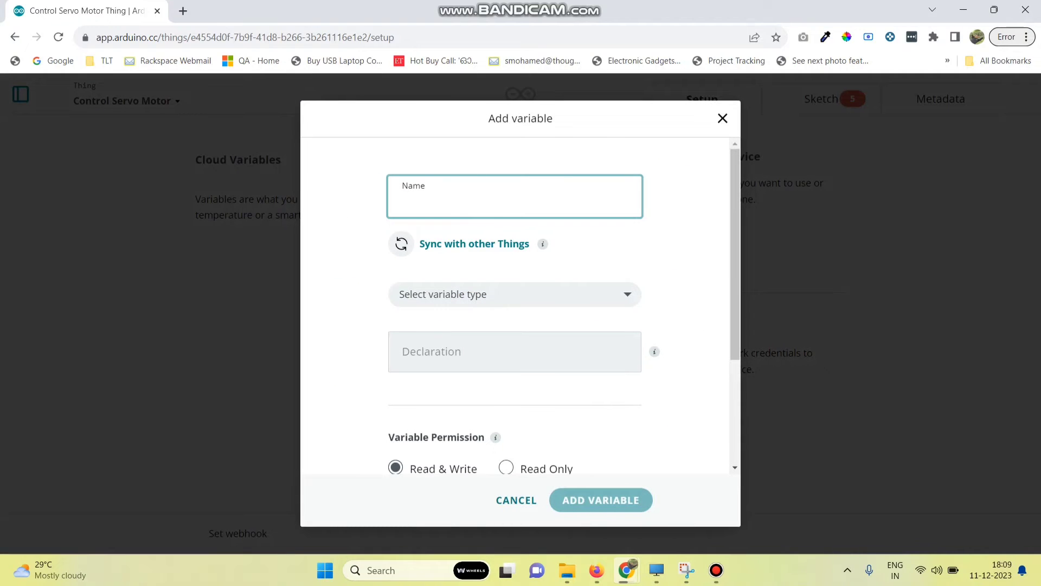
text(servo1)
click(514, 294)
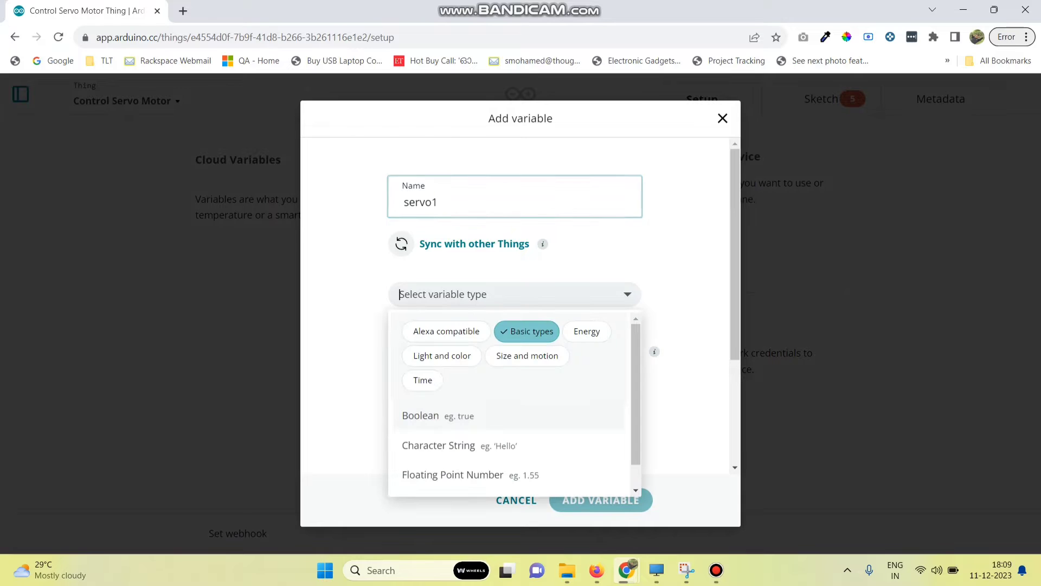
click(526, 331)
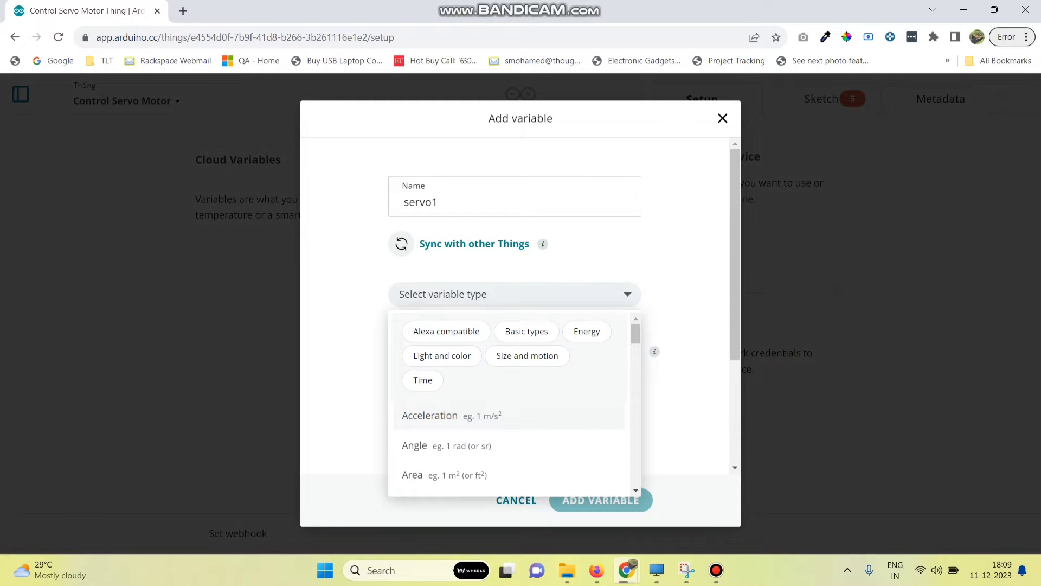
text(int)
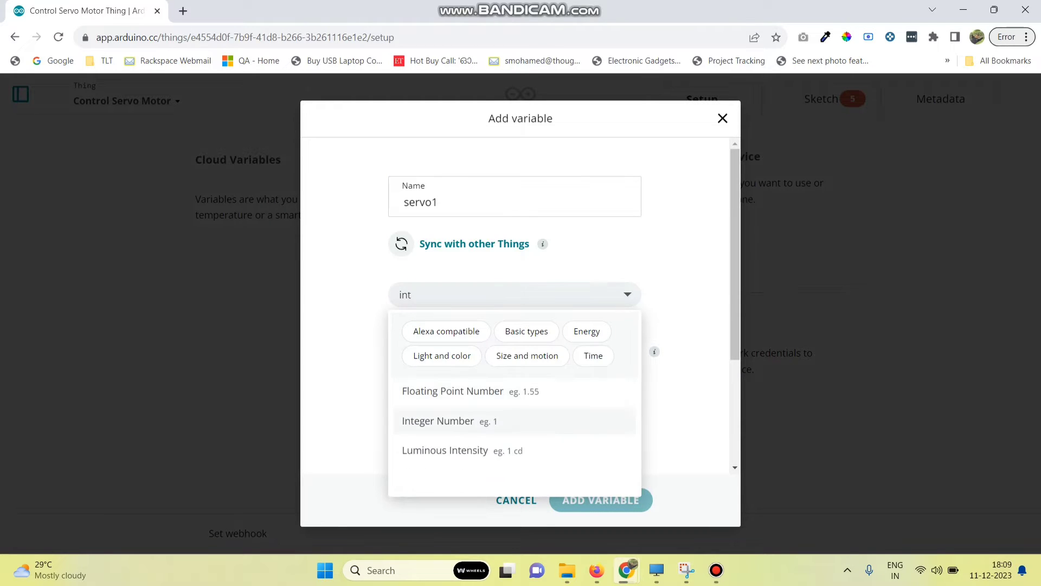
click(438, 421)
scroll(515, 306, down, 3)
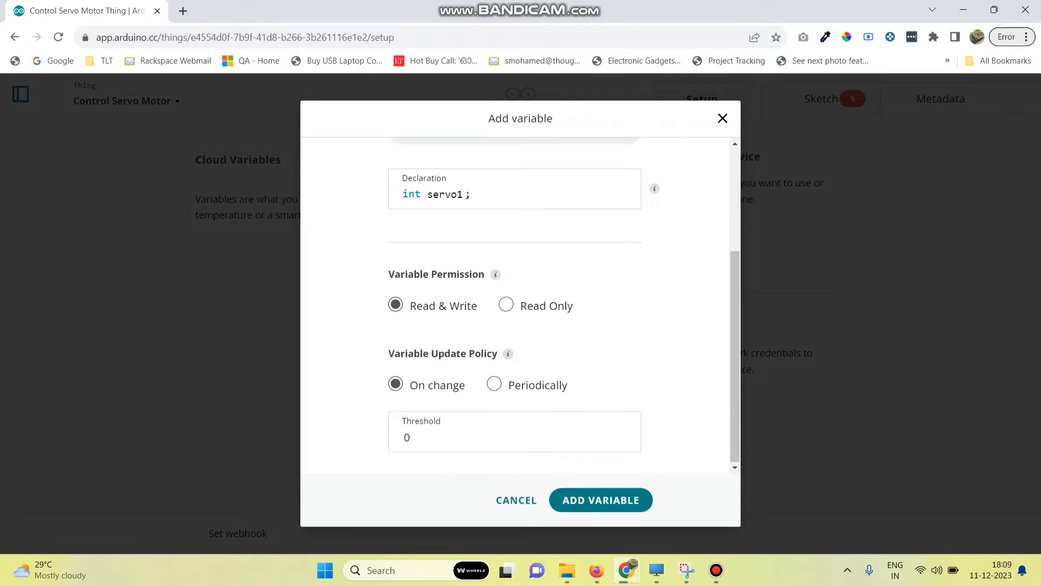
click(601, 500)
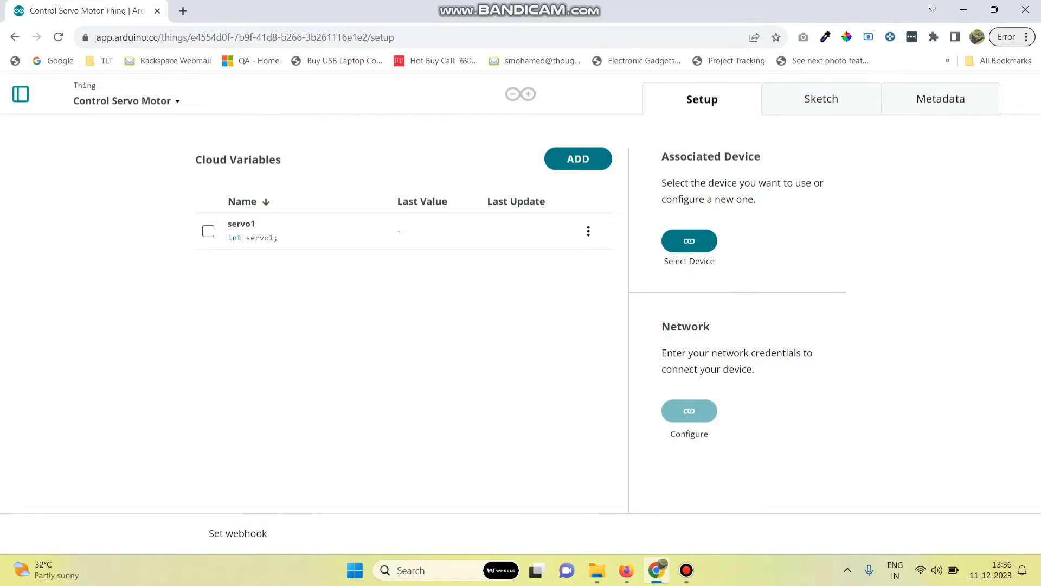
- Add a second Integer Number cloud variable named servo2, with Read & Write permission and the On change update policy
click(578, 158)
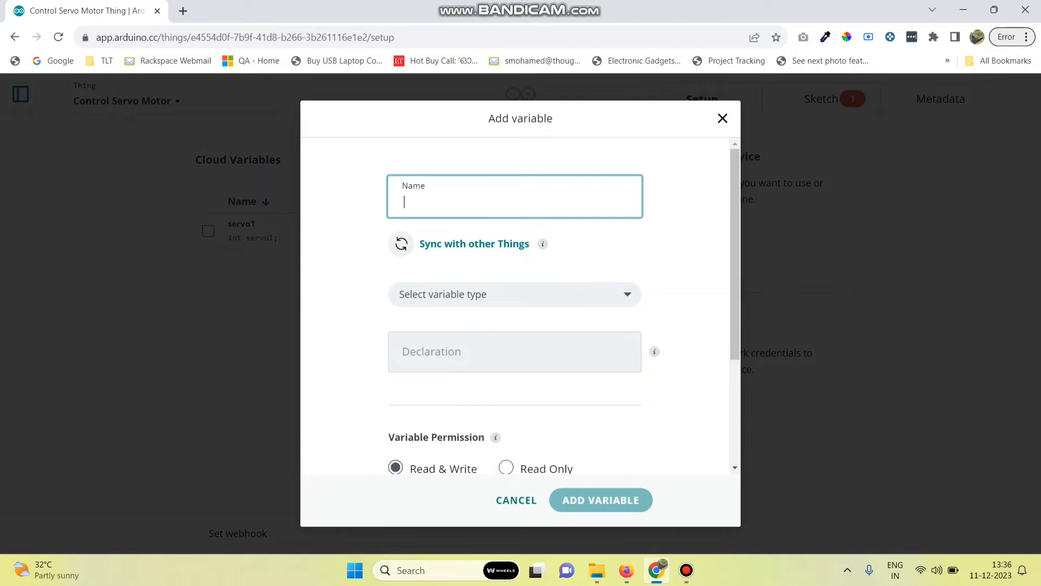
text(servo2)
click(442, 294)
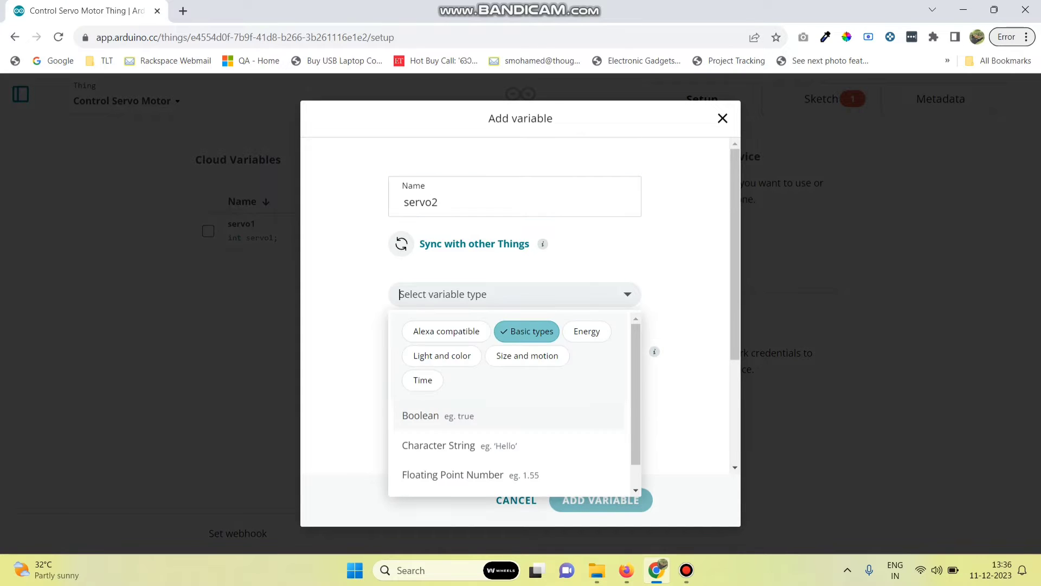
text(int)
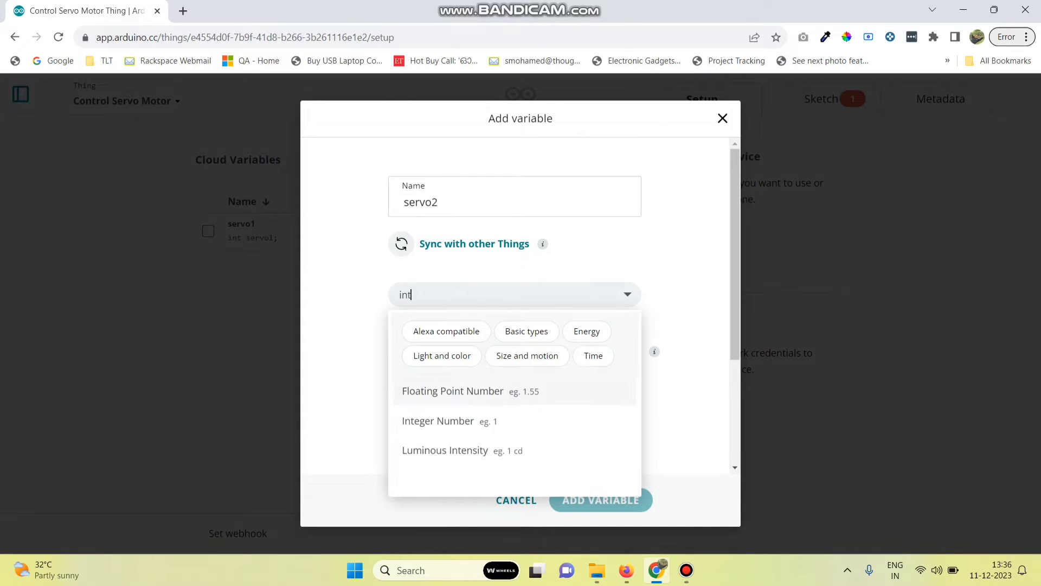
click(439, 420)
scroll(515, 304, down, 3)
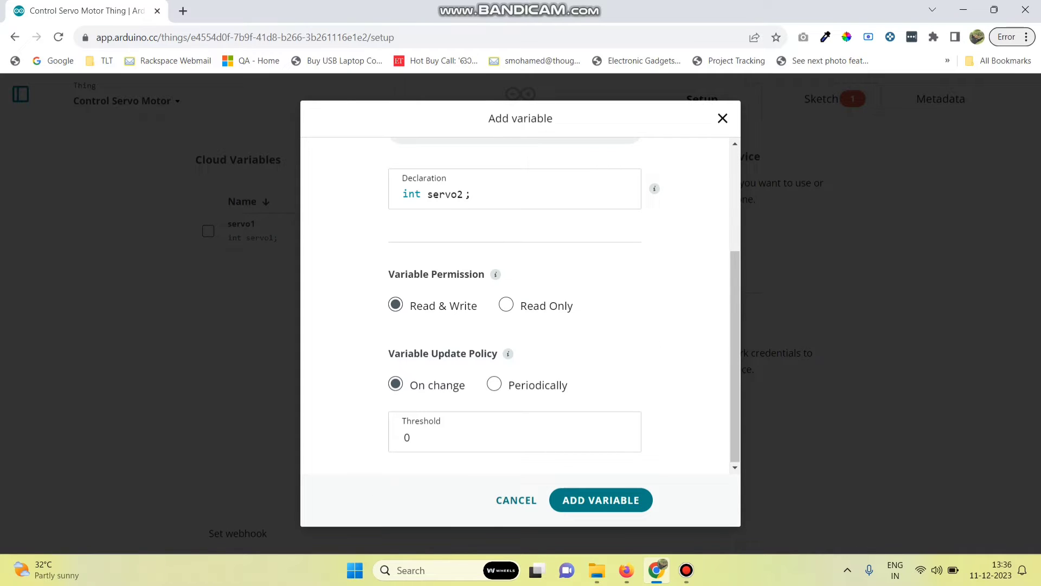
click(601, 500)
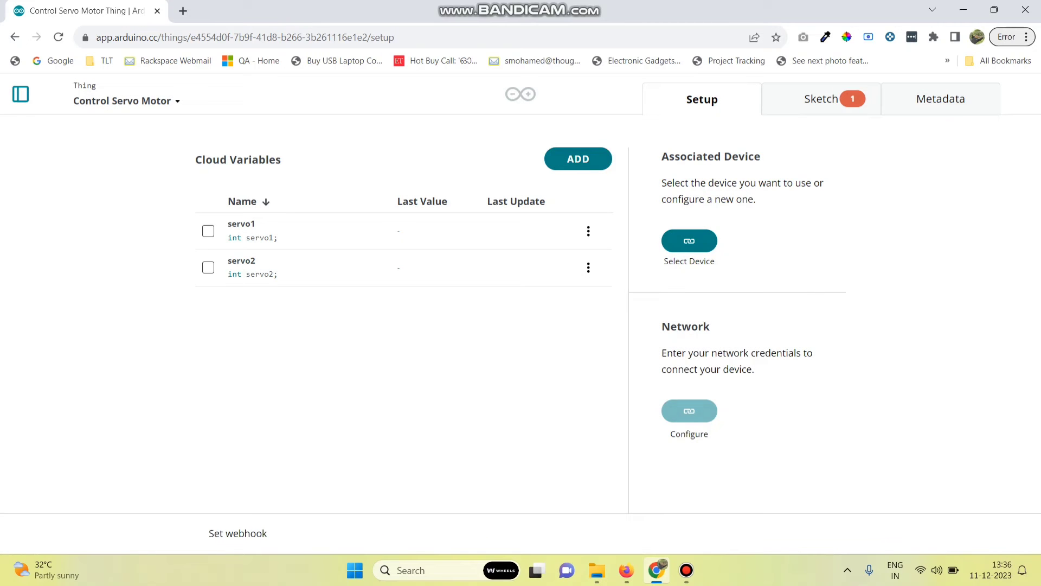
- Set up a new third-party device for the Thing, with type ESP8266 and model NodeMCU 1.0 (ESP-12E Module)
click(688, 240)
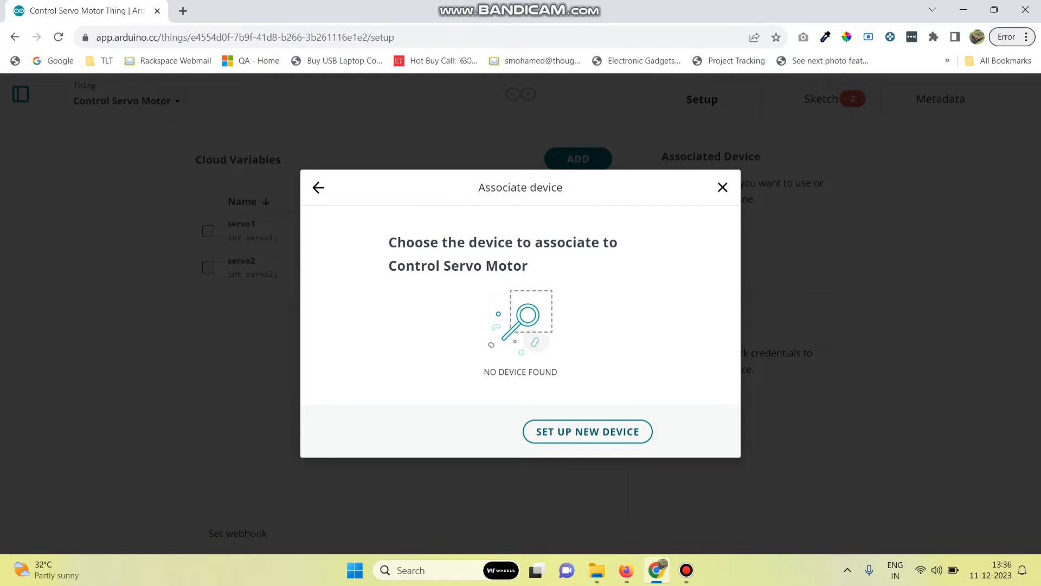
click(587, 431)
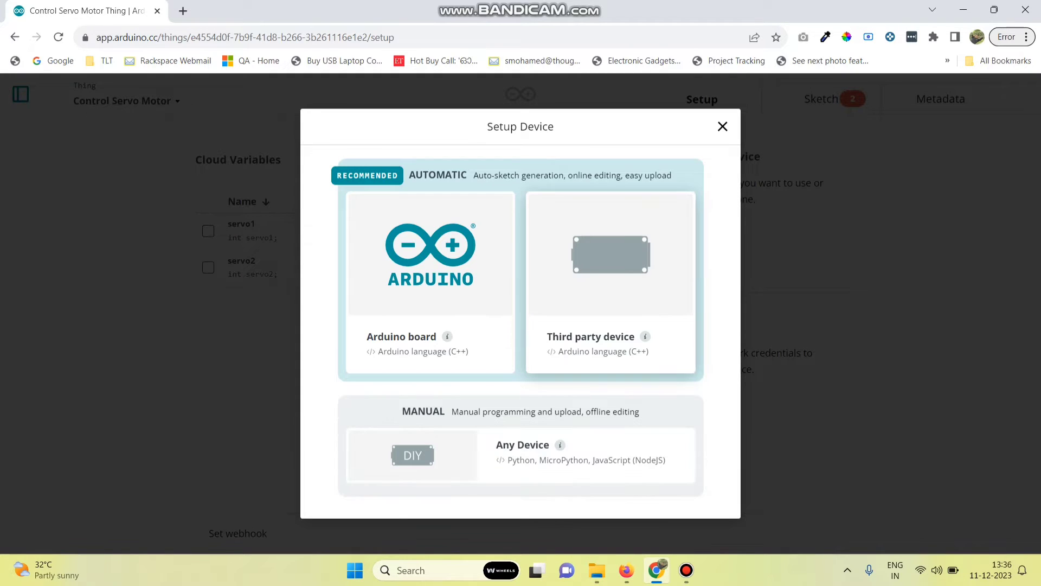
click(610, 282)
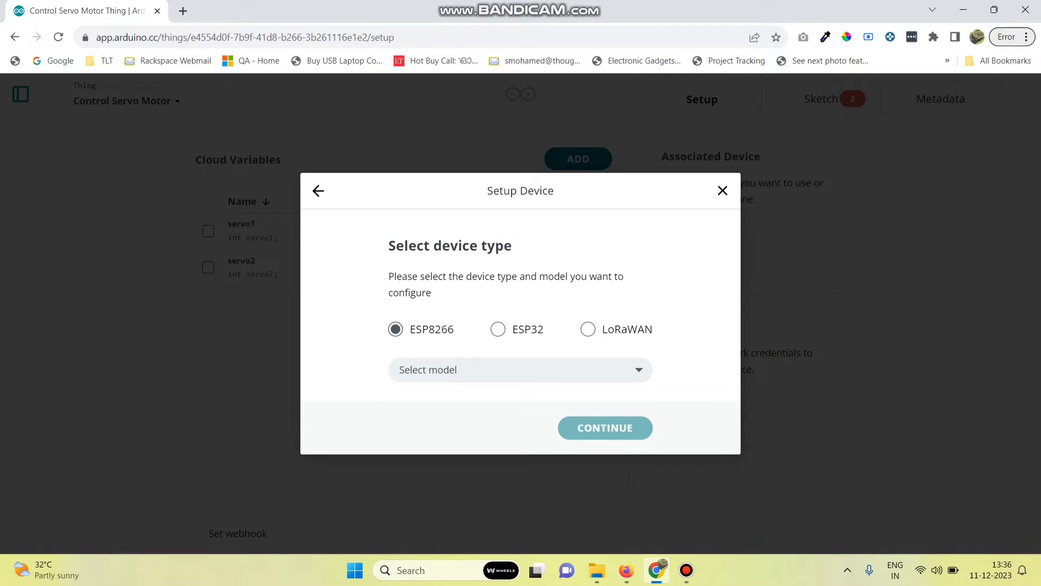
click(428, 369)
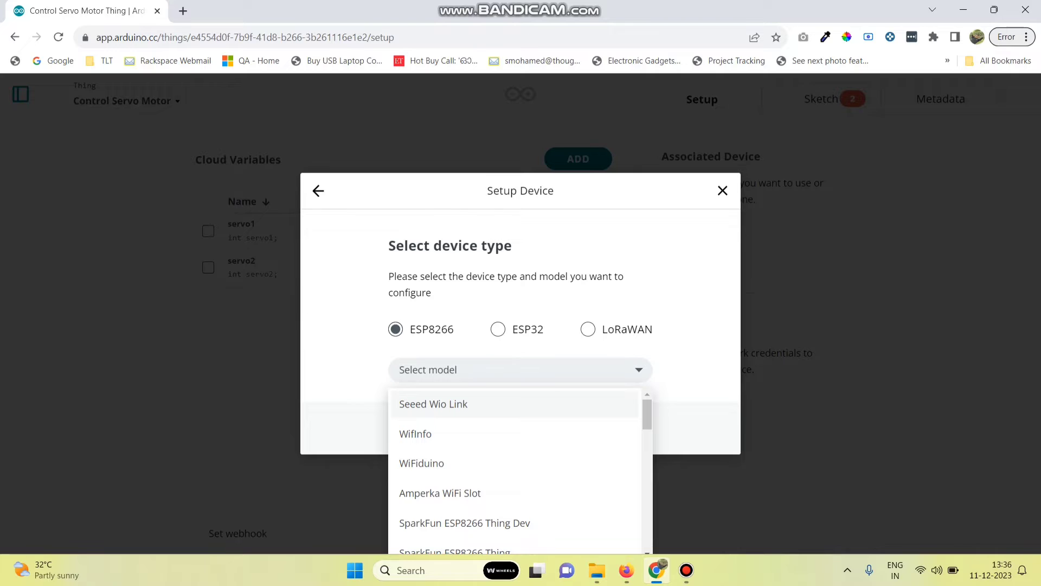
text(node)
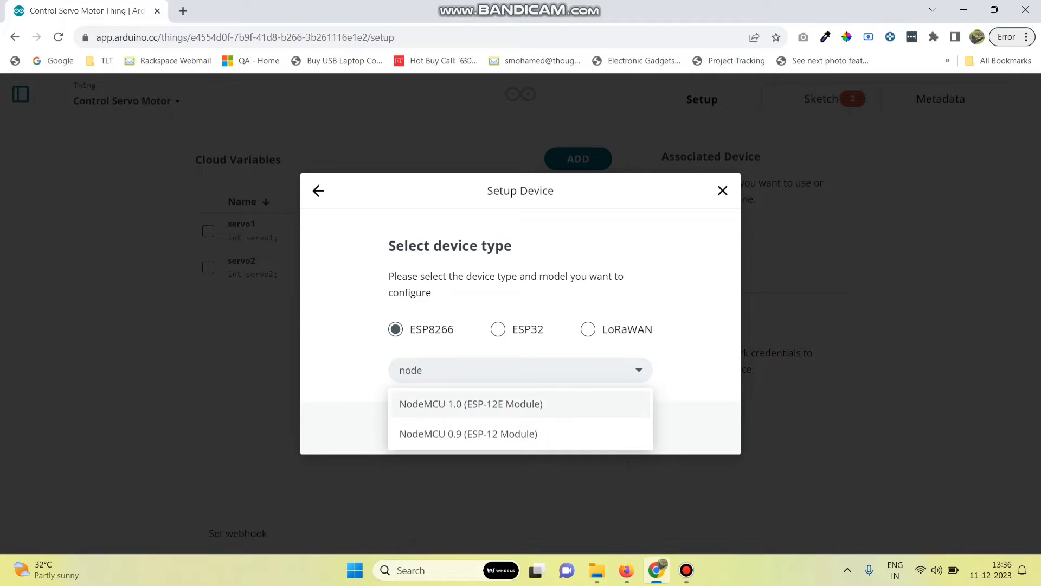
key(Return)
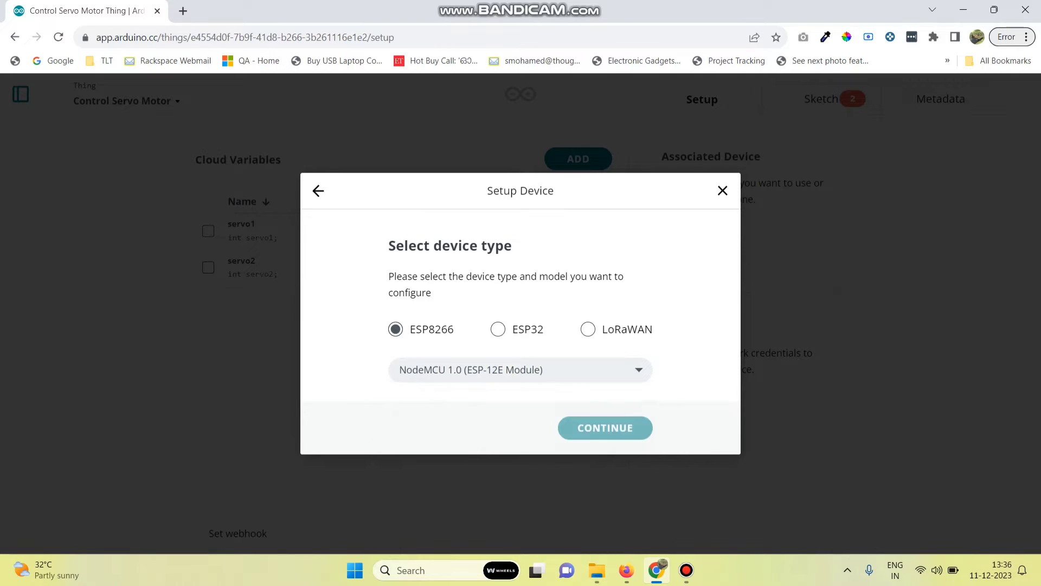
click(605, 427)
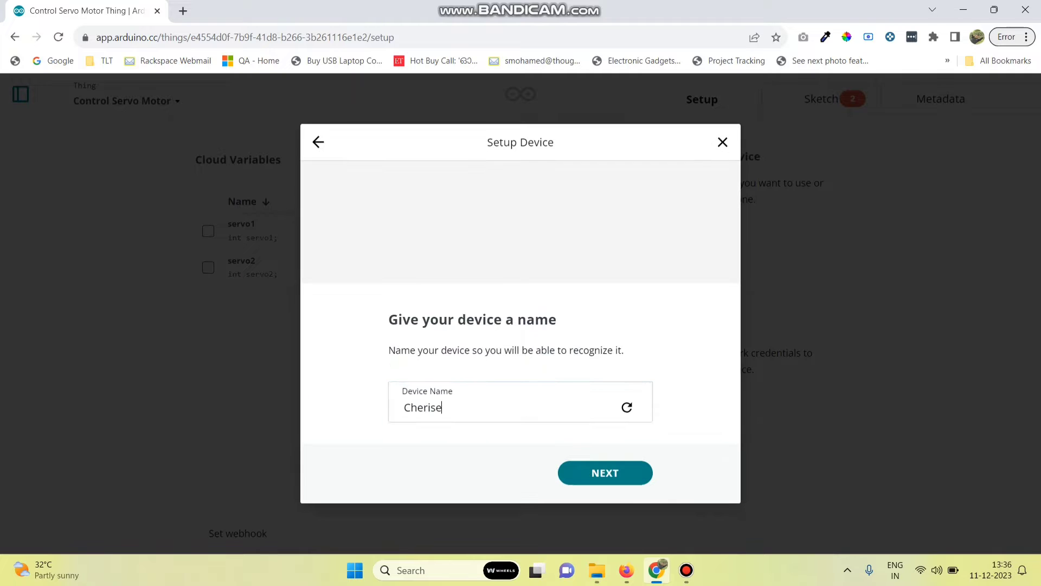
- Name the new device TechTrends and copy its secret key
key(ctrl+a)
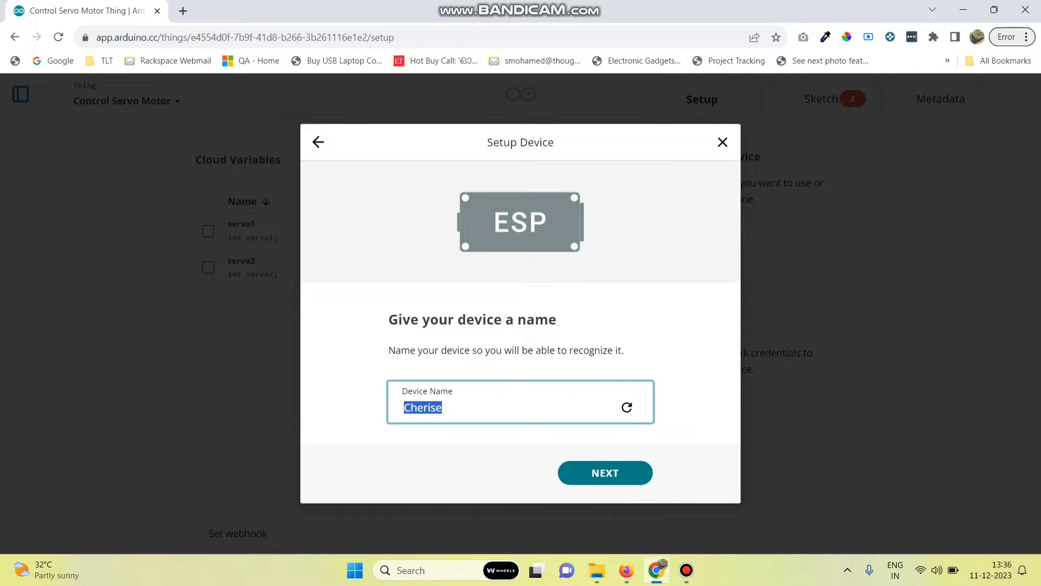
text(TechTrends)
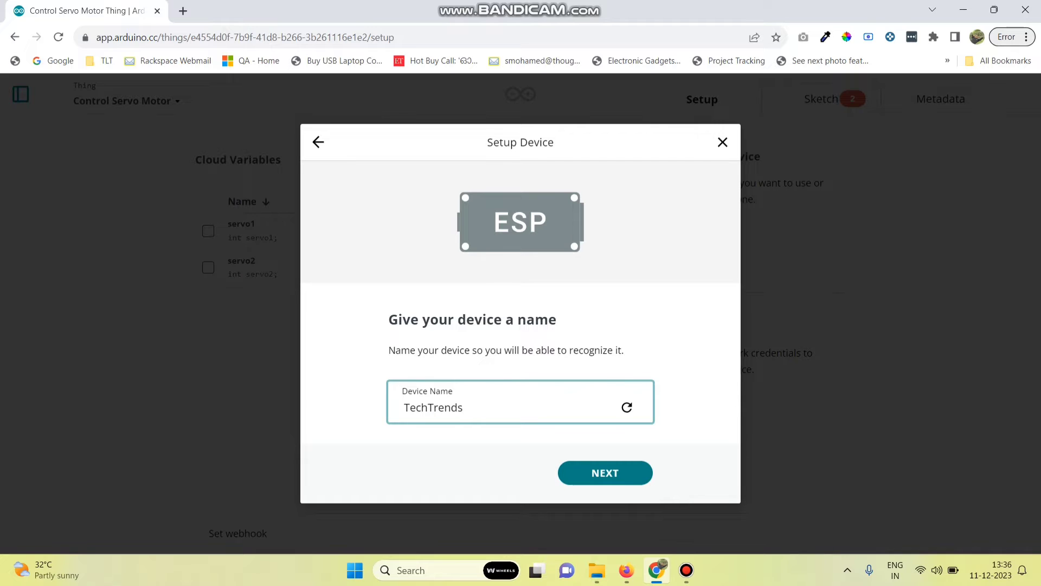
key(Return)
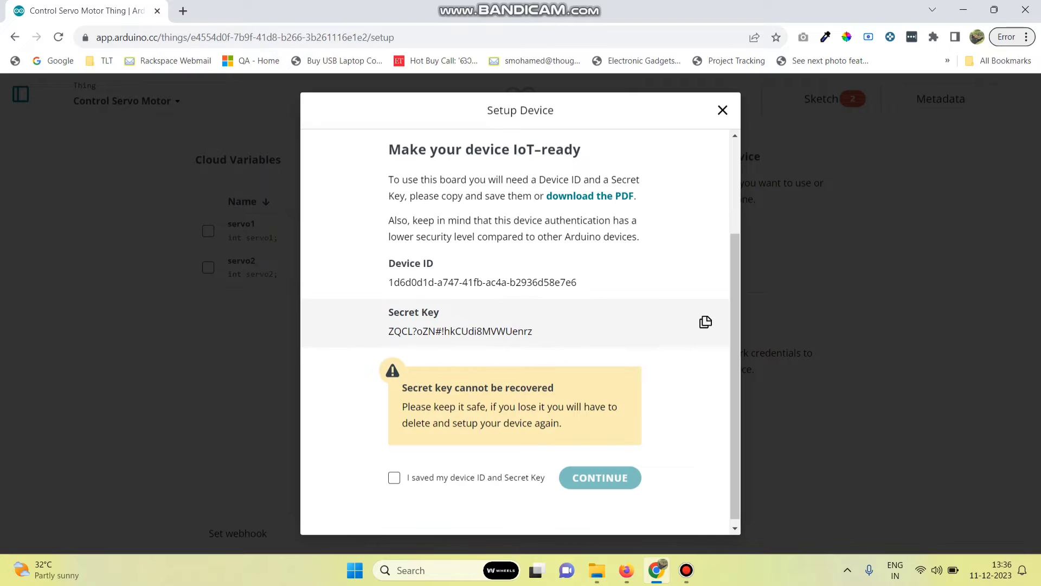
click(706, 322)
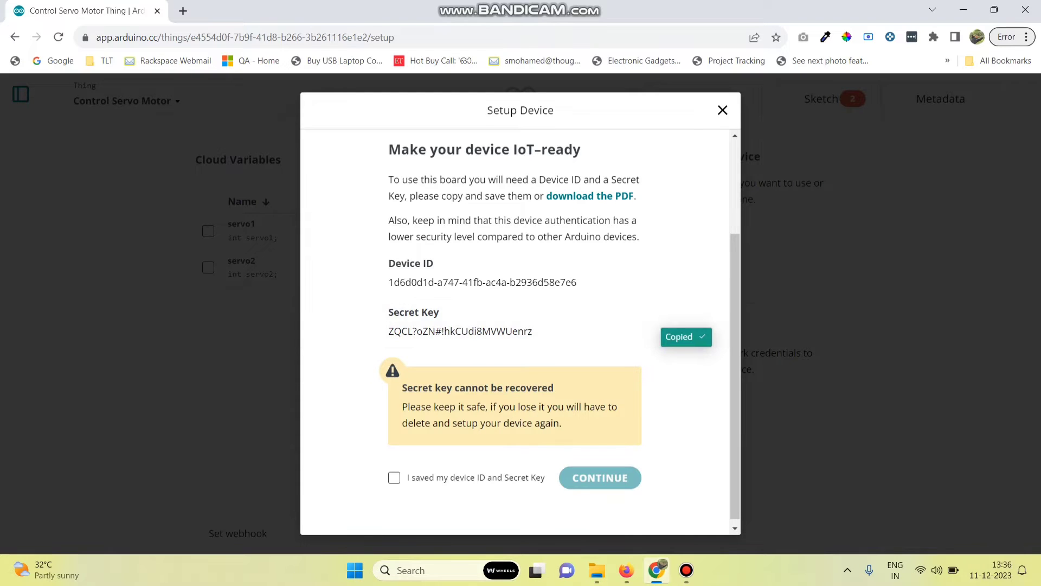
- Confirm that the device ID and secret key are saved and finish the TechTrends device setup
click(394, 477)
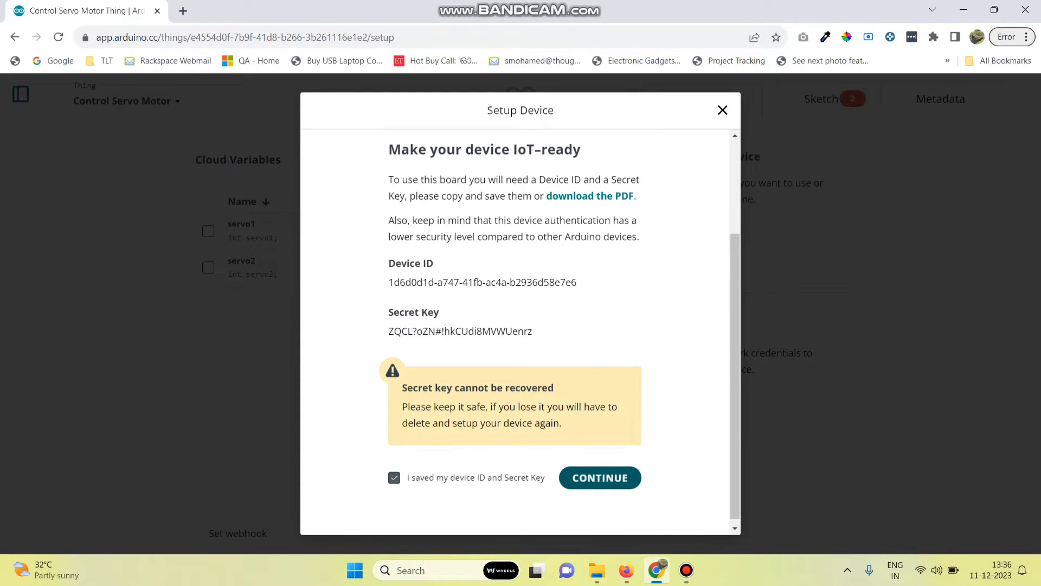
click(600, 477)
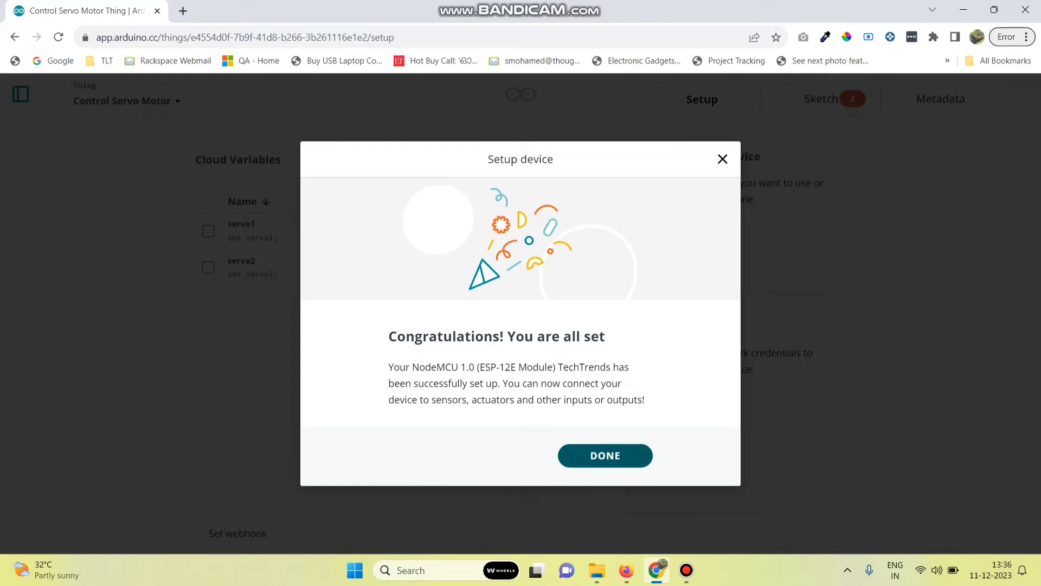
click(606, 455)
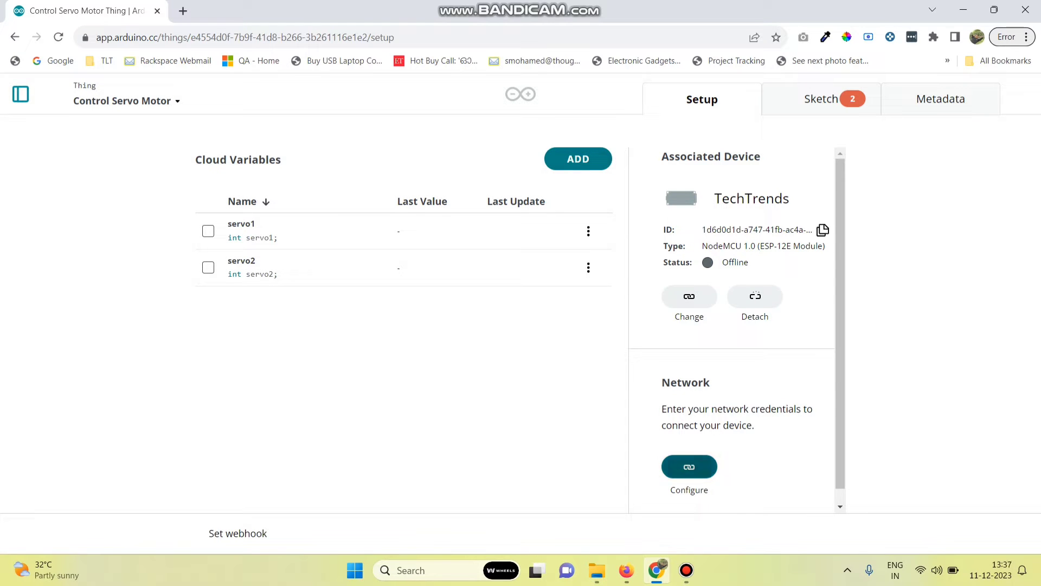
- Configure the Thing's network with the saved Wi-Fi name JioFi2_D08135, its password and the copied device secret key, and save it
click(689, 467)
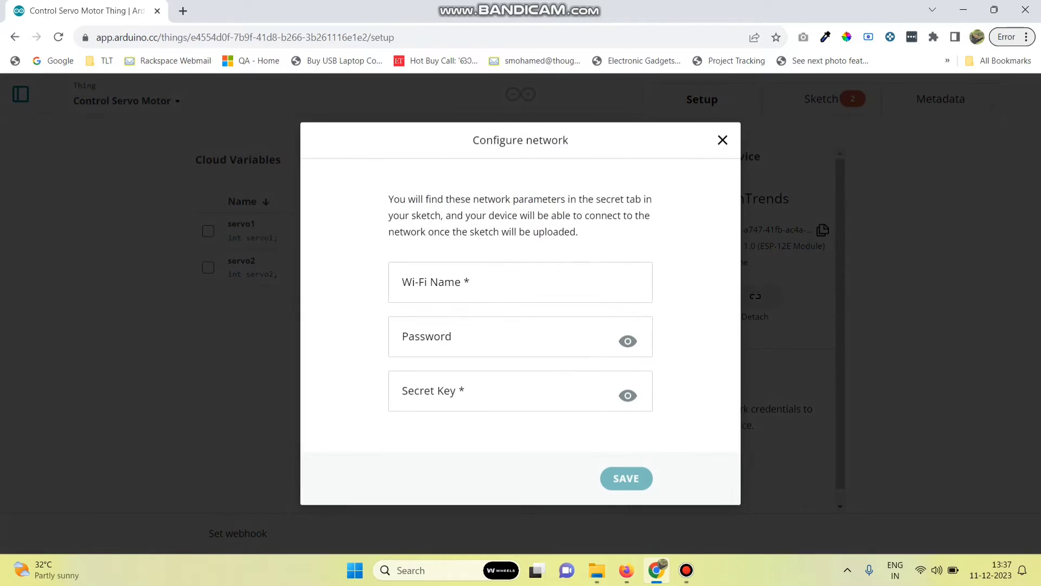
click(404, 287)
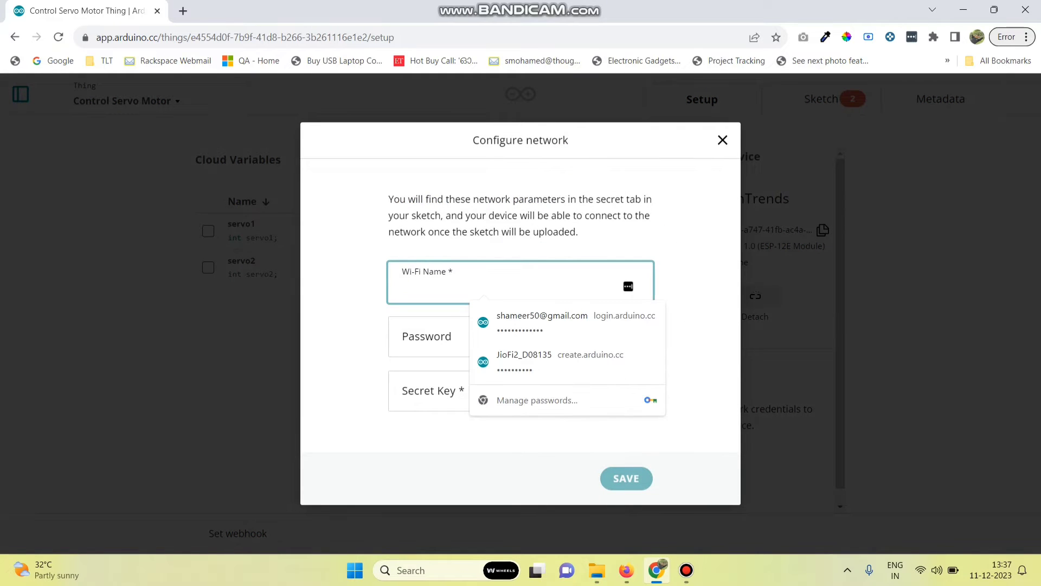
click(523, 361)
click(627, 395)
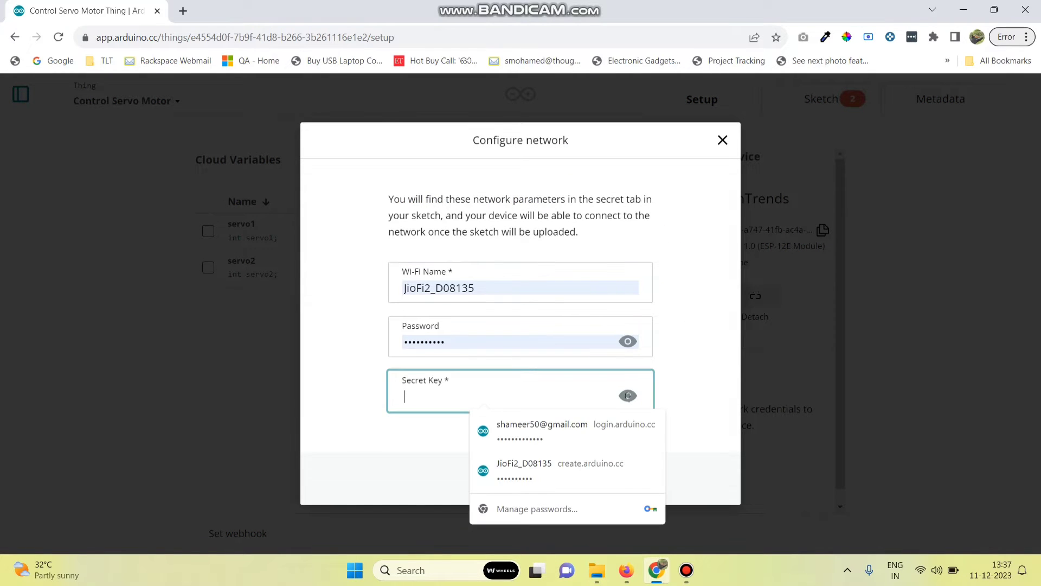
key(ctrl+v)
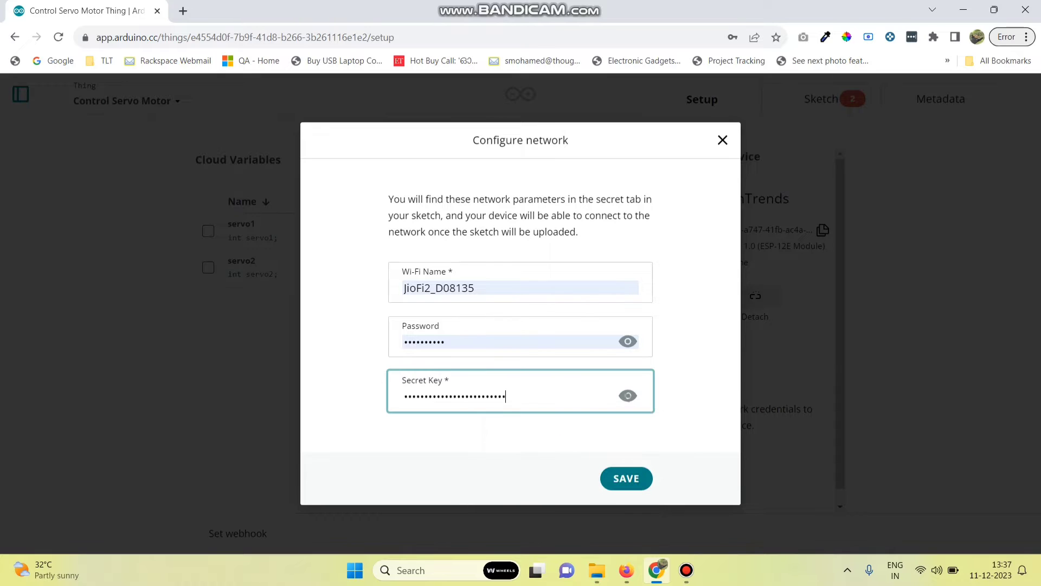
click(626, 478)
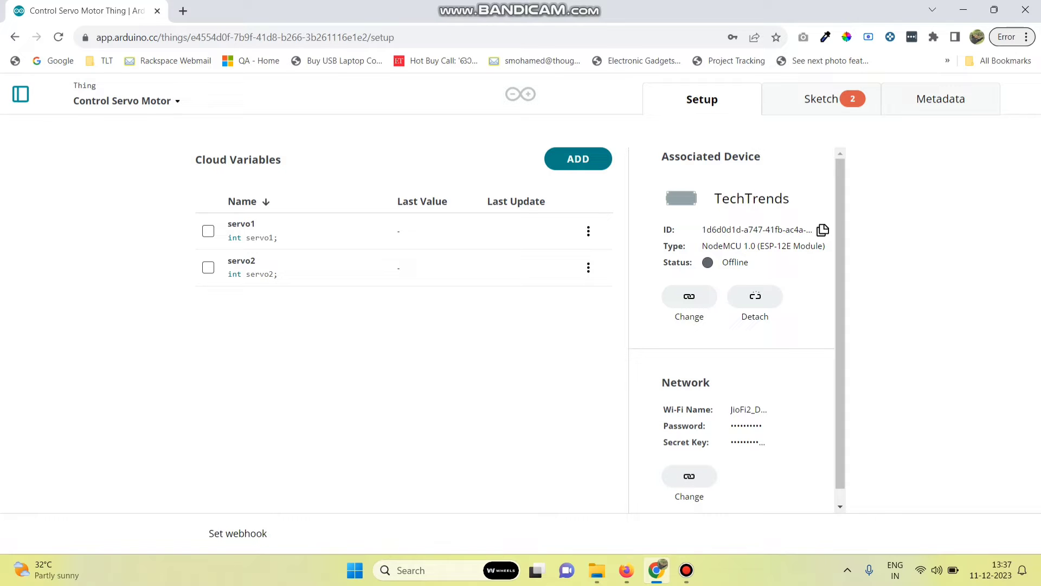
- Go to the dashboards overview and create a new dashboard
click(20, 94)
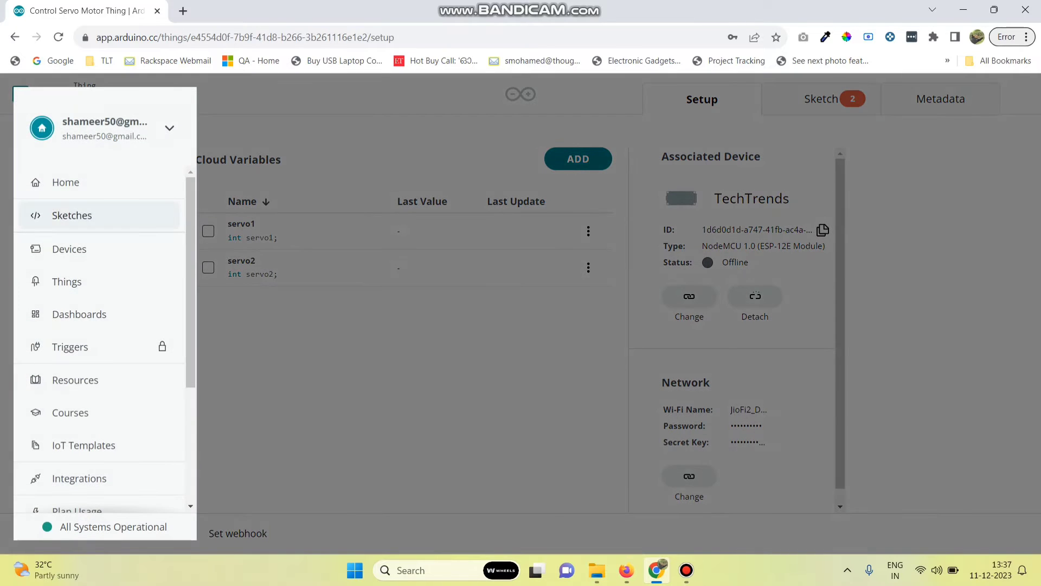
click(79, 314)
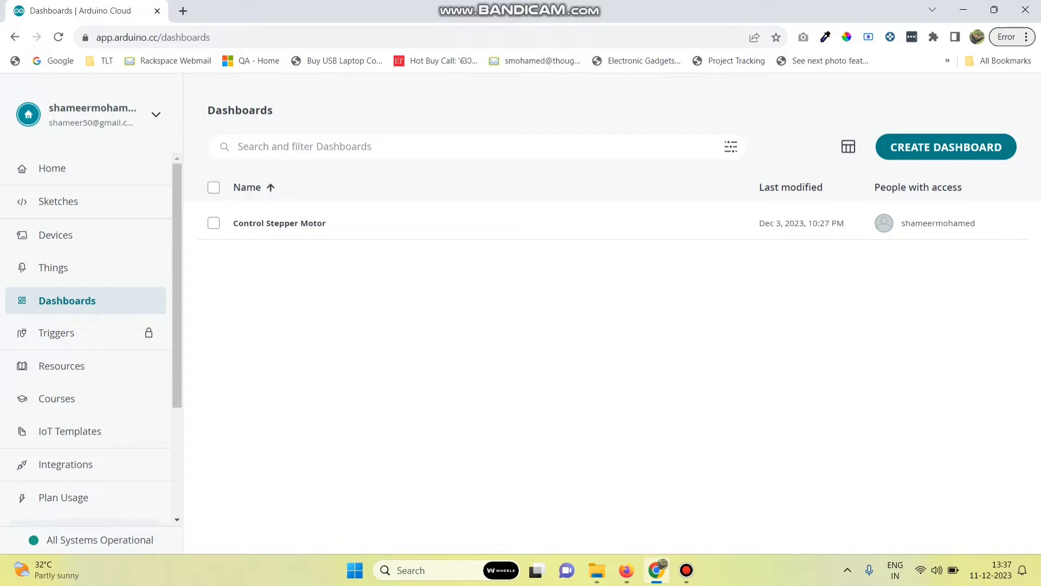
click(947, 147)
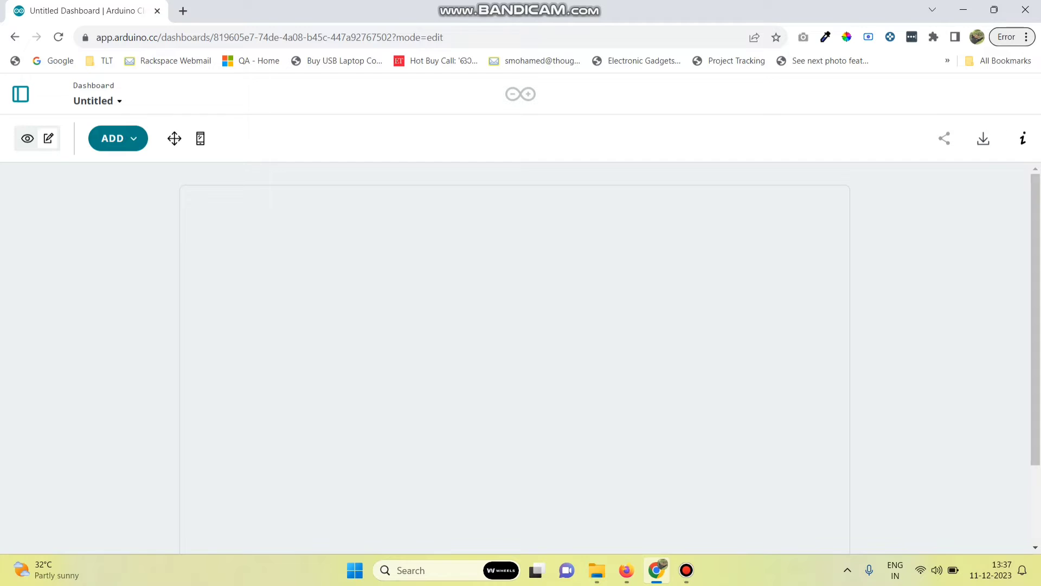
- Rename the untitled dashboard as Control Servo Motor
click(95, 101)
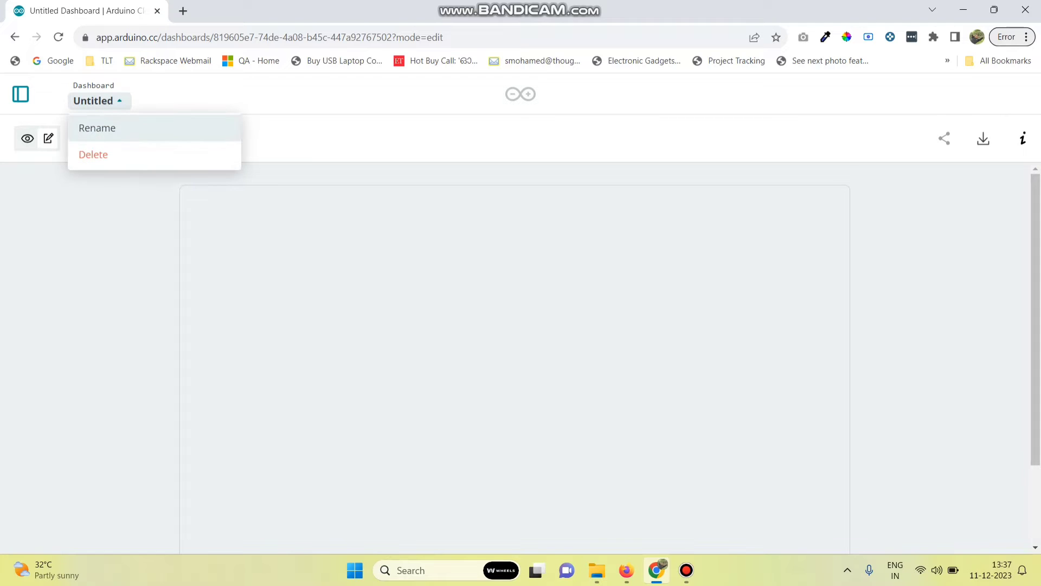
click(97, 128)
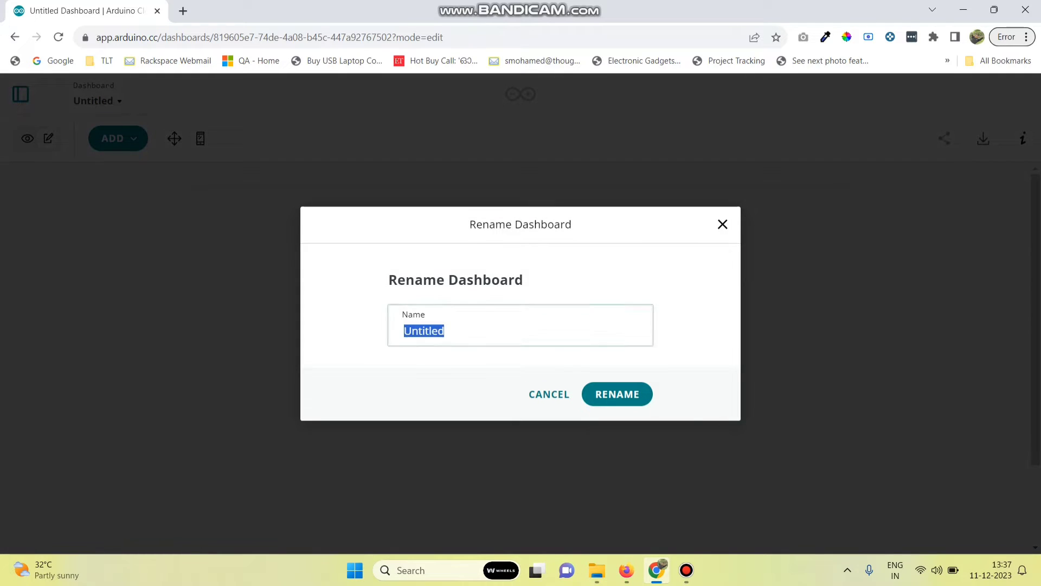
text(Contro)
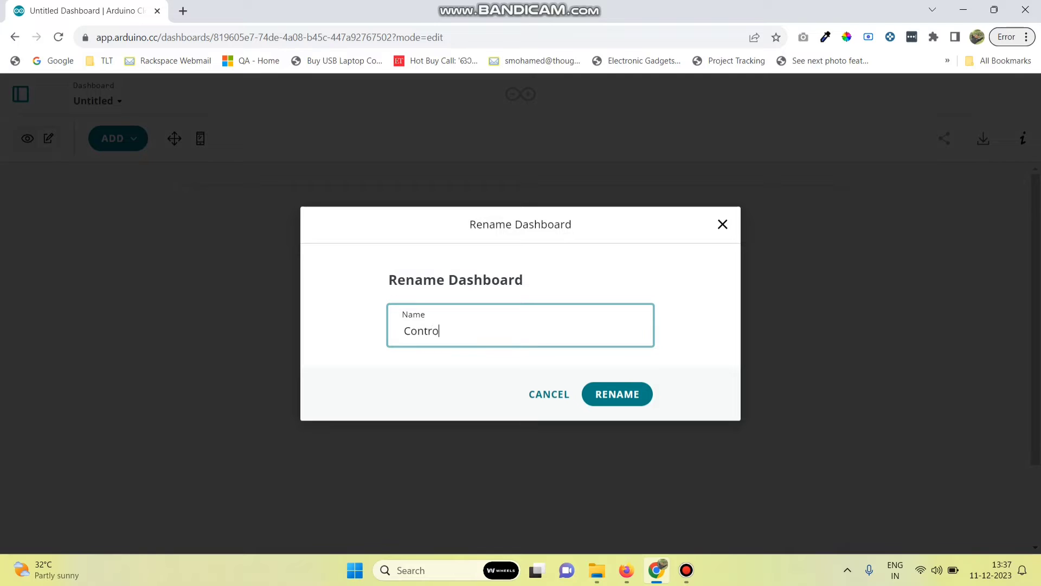
text(l Servo M0tor)
key(BackSpace)
key(BackSpace)
key(BackSpace)
key(BackSpace)
text(otor)
key(Return)
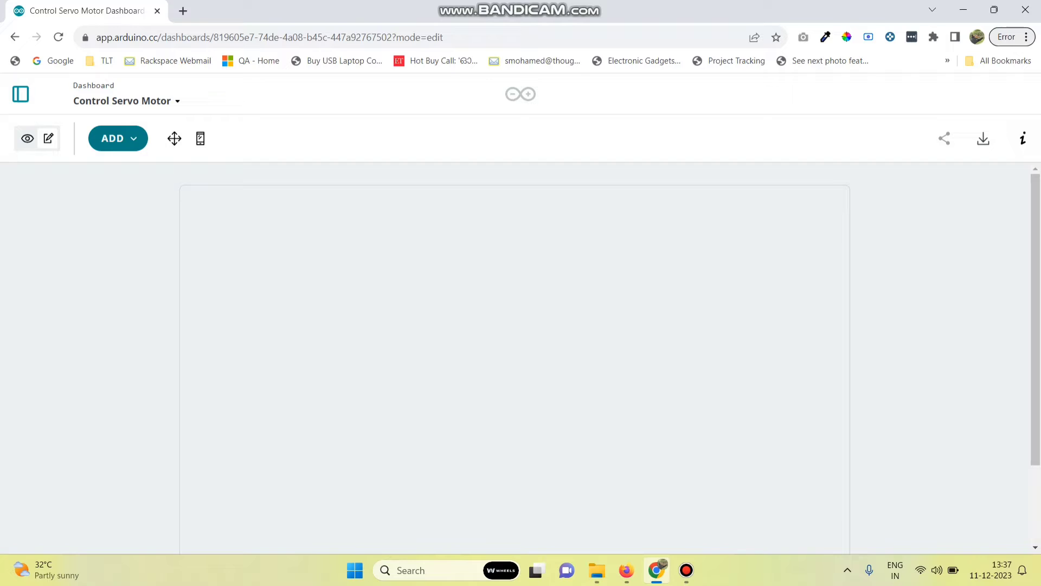
- Add a Value widget named Servo1 to the dashboard and link it to the servo1 variable of the Control Servo Motor Thing
click(118, 139)
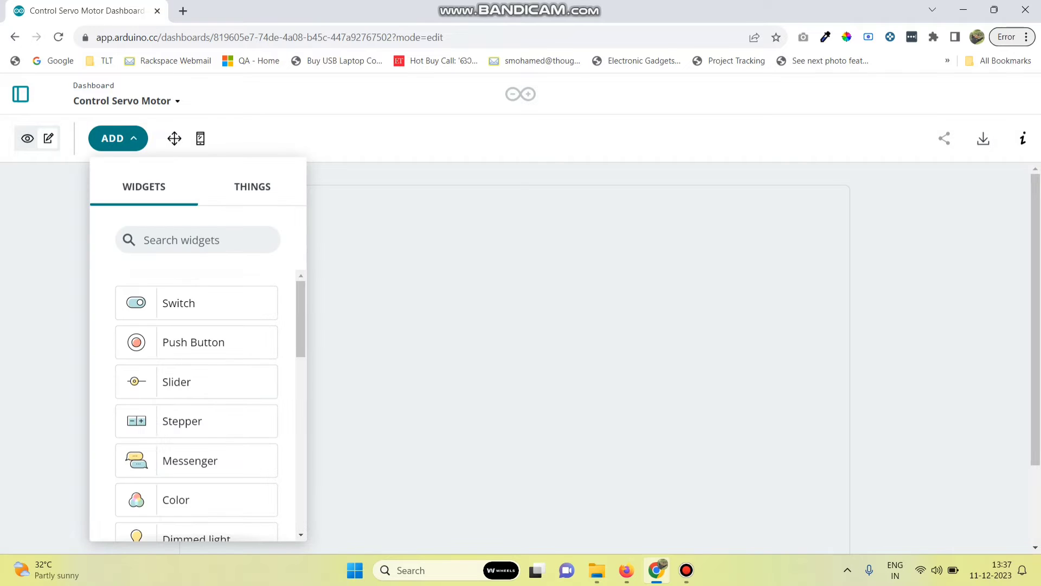
scroll(196, 379, down, 2)
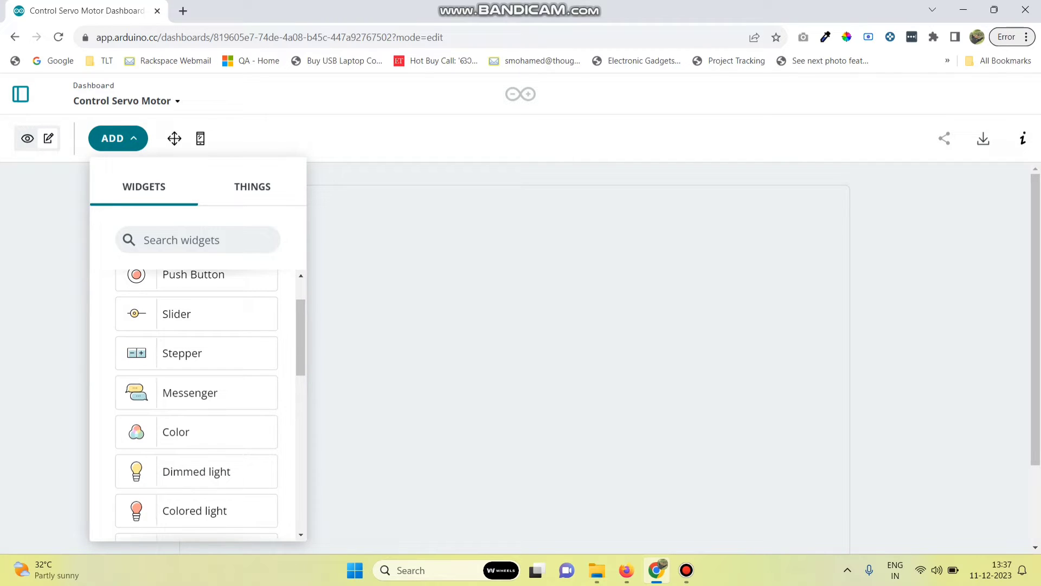
scroll(196, 405, down, 3)
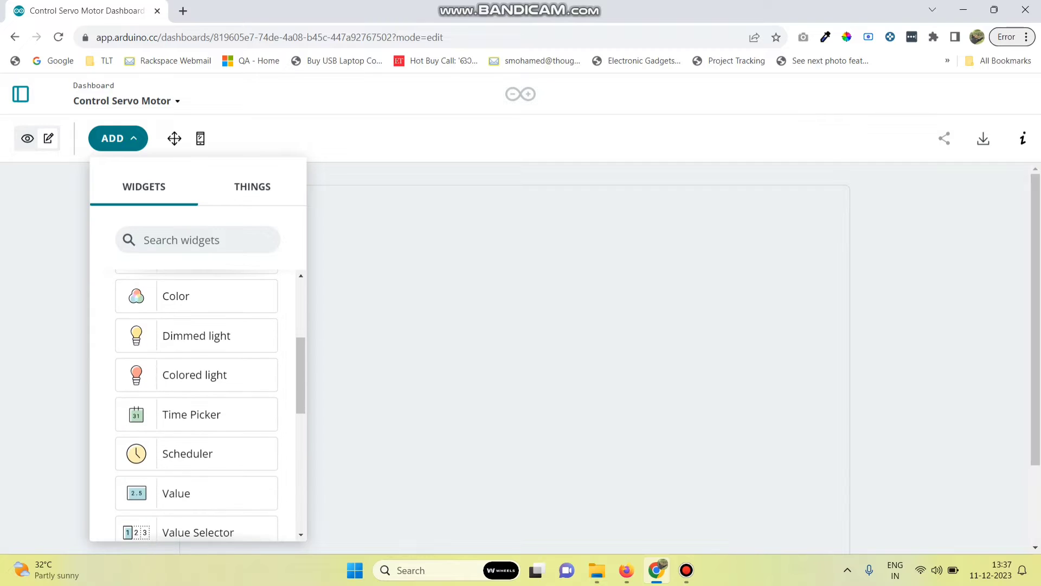
scroll(206, 406, down, 1)
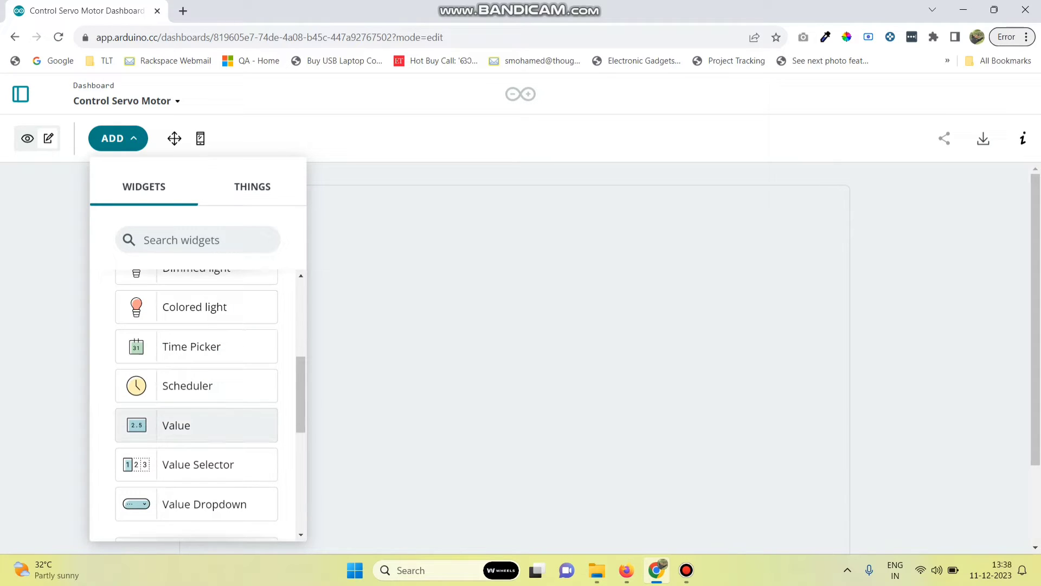
click(206, 426)
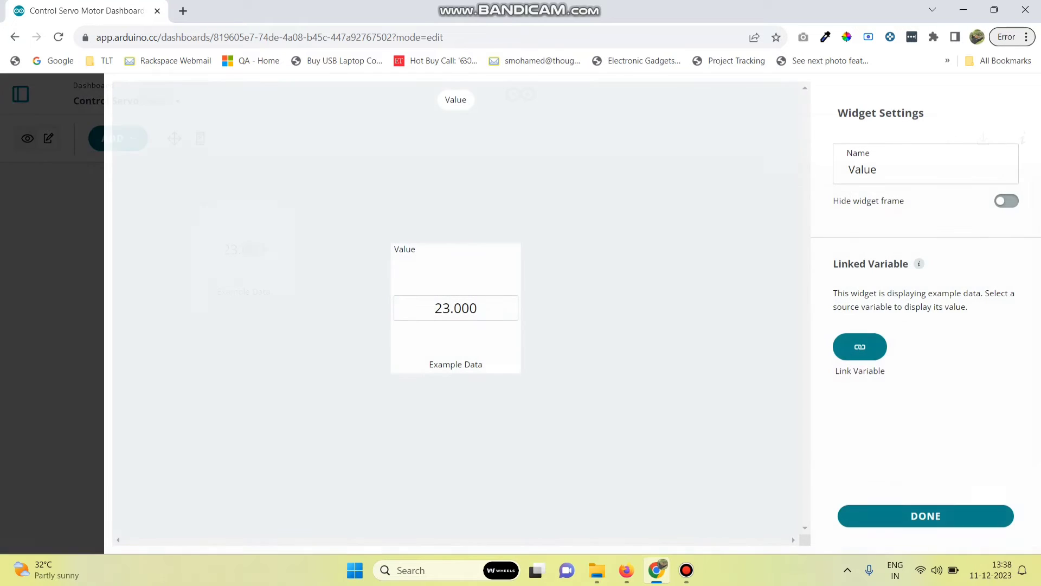
click(860, 347)
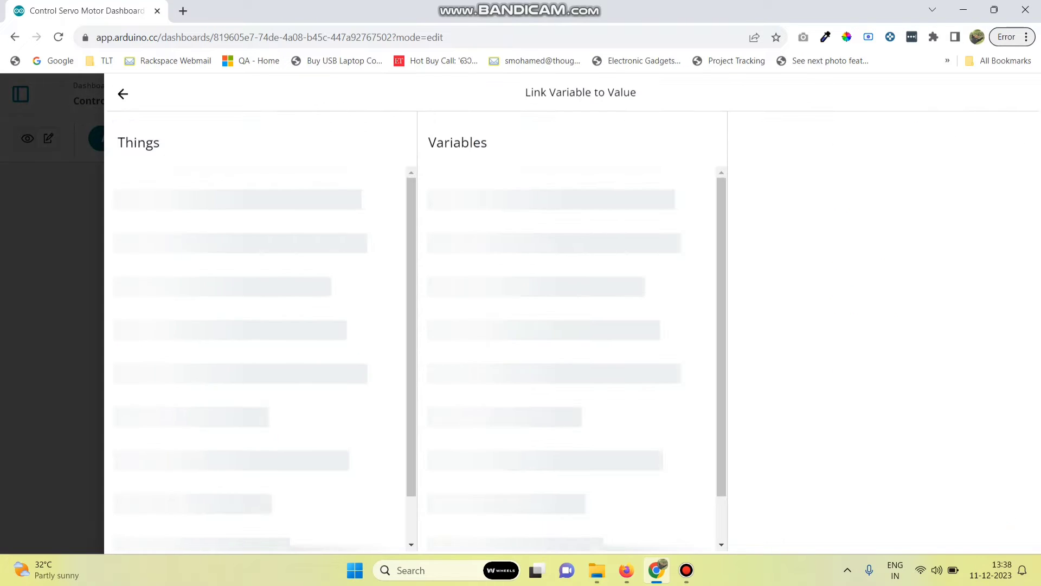
click(572, 189)
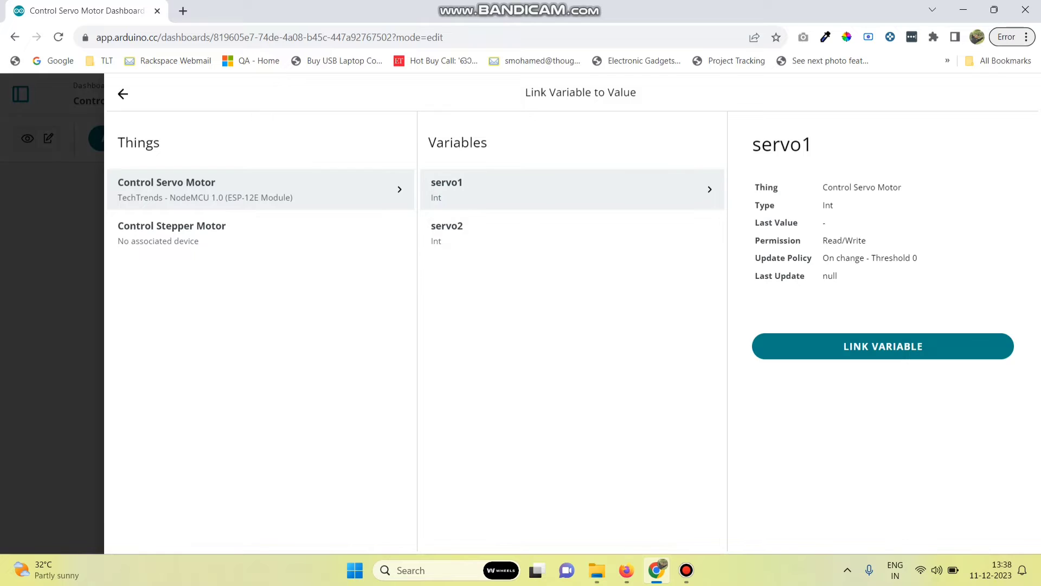
click(883, 346)
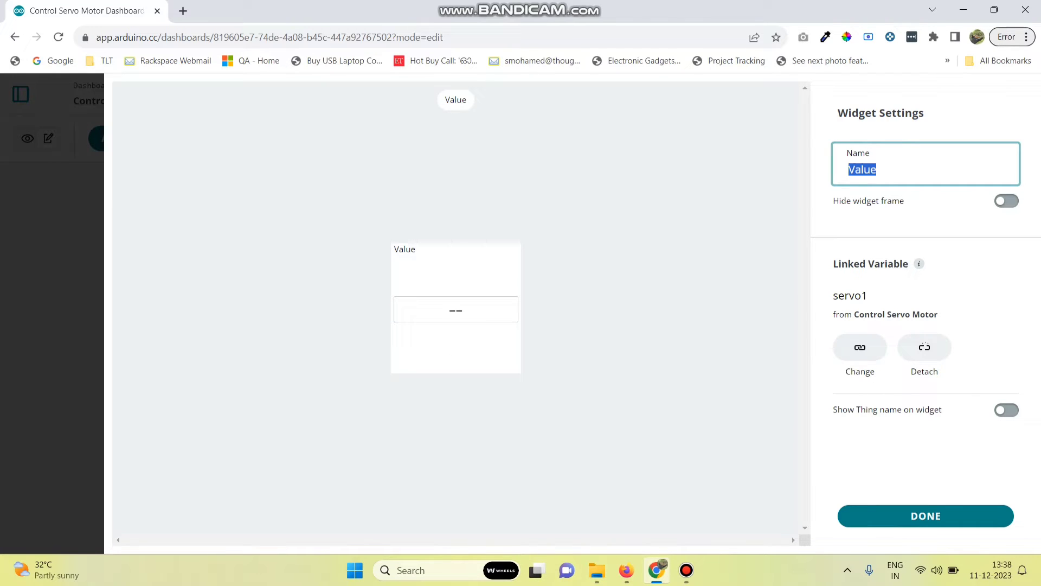
text(Servo1)
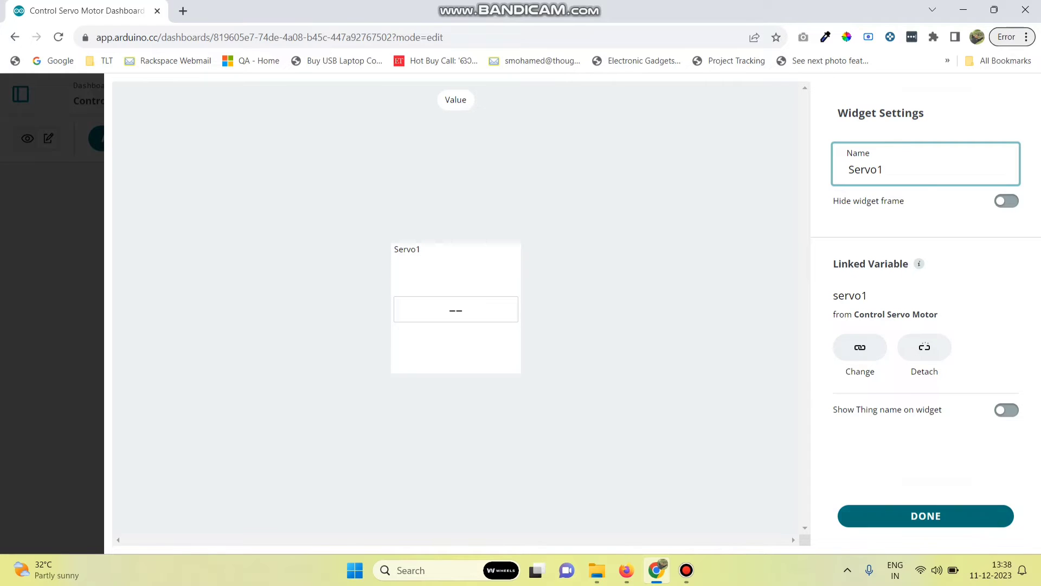
click(925, 516)
- Add a second Value widget named Servo2 and link it to the servo2 variable of the Control Servo Motor Thing
click(118, 138)
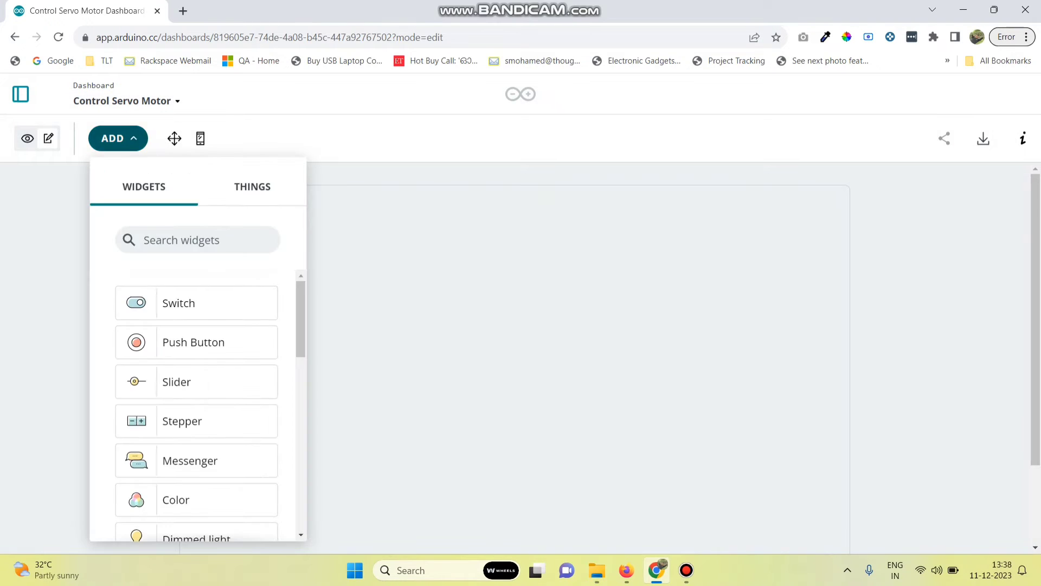
scroll(196, 368, down, 10)
click(197, 289)
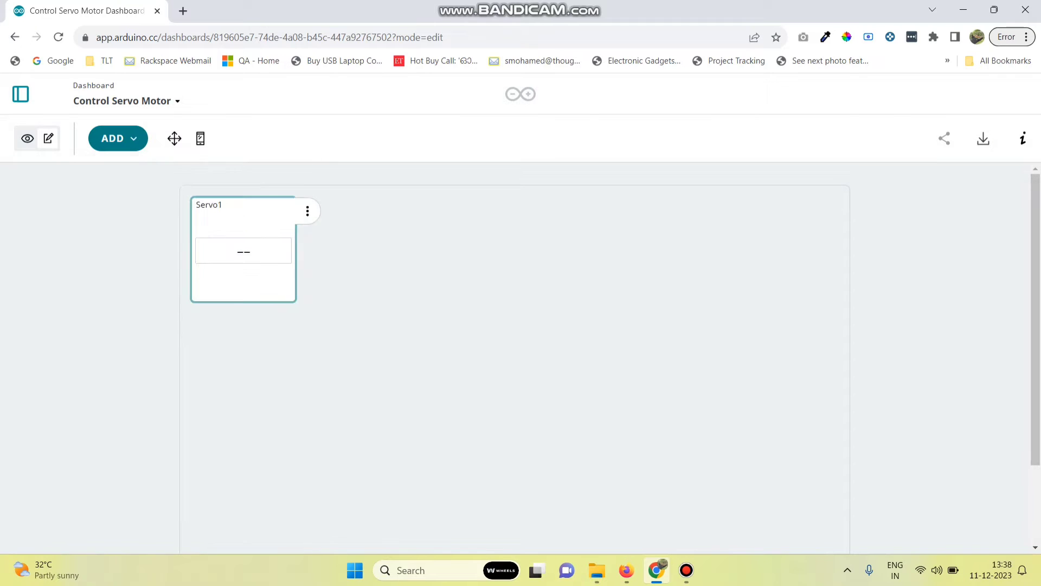
click(859, 345)
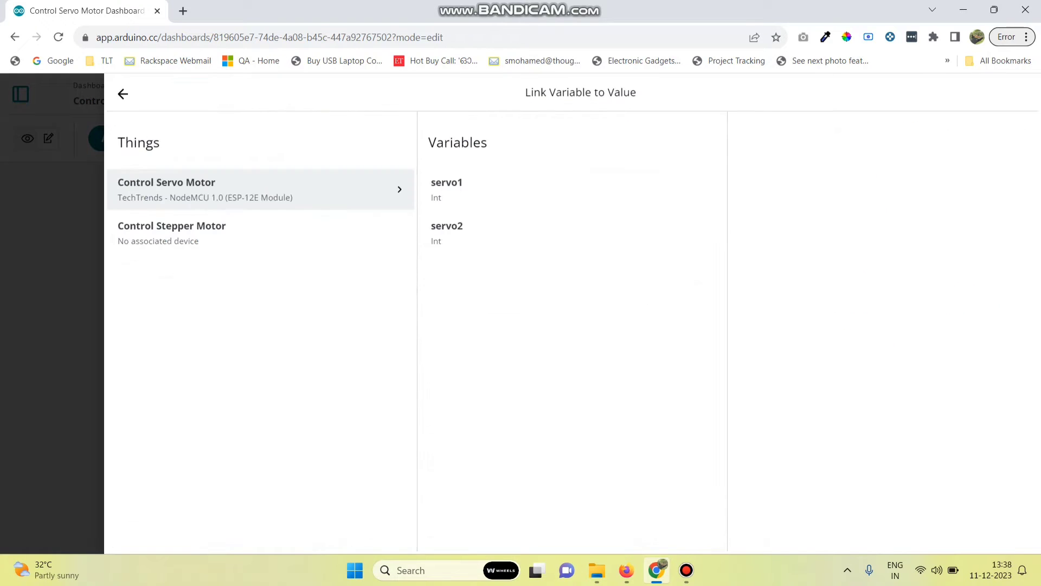
click(572, 233)
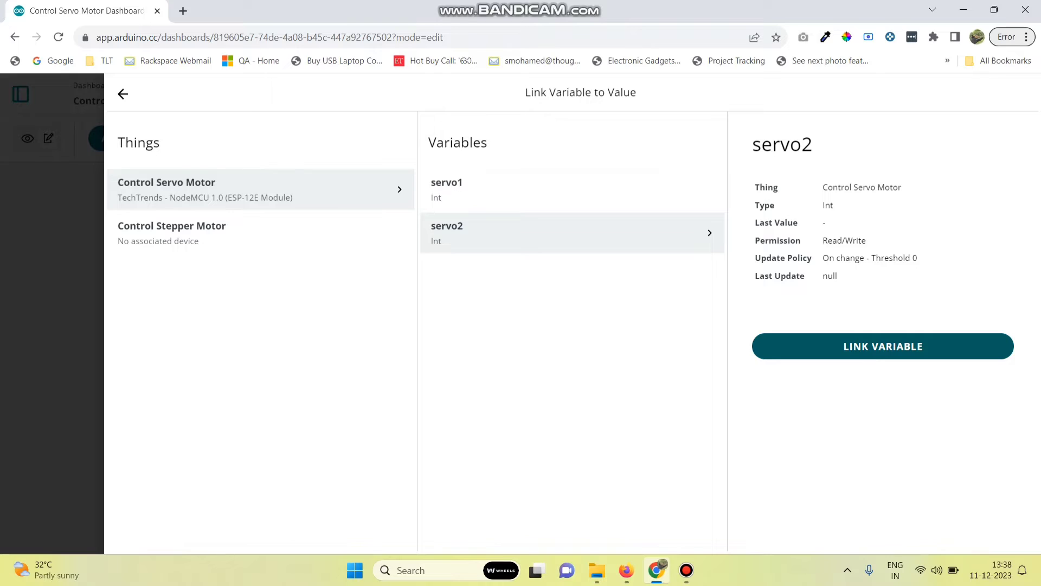
click(882, 345)
click(925, 168)
key(ctrl+a)
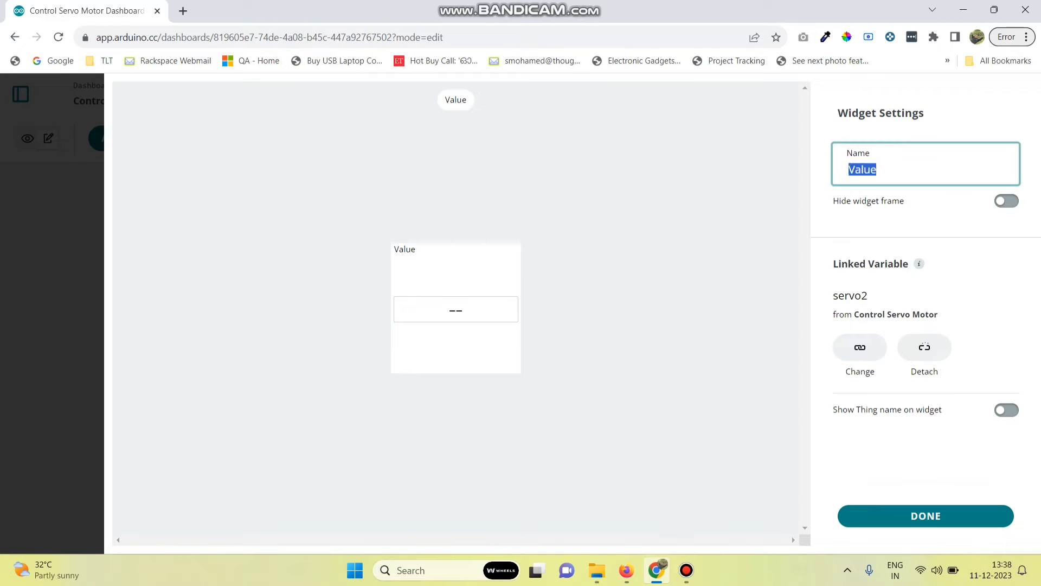
text(Servo2)
click(925, 515)
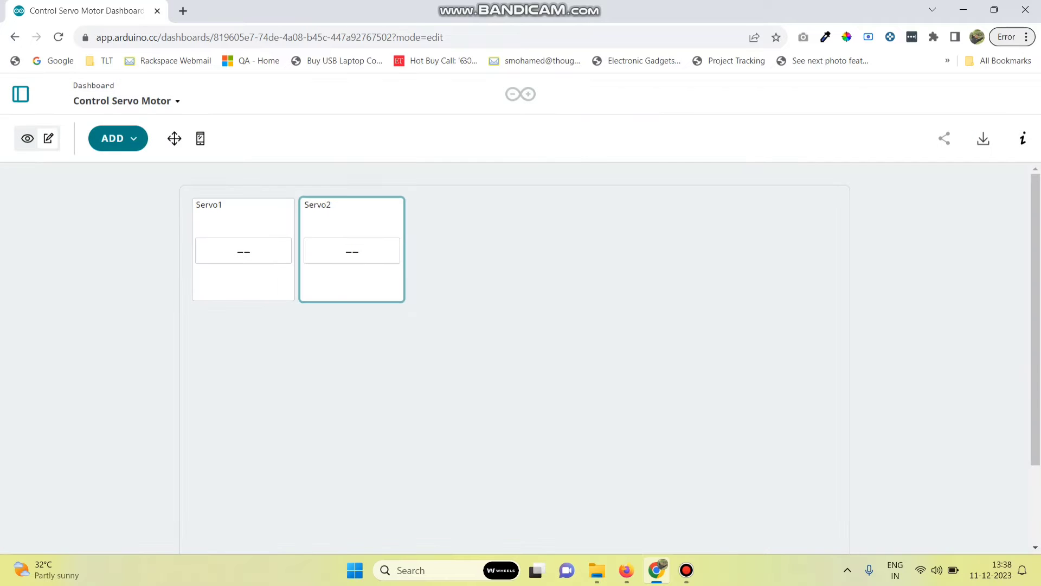
- Add a Slider widget named Slider1 and link it to the servo1 variable of the Control Servo Motor Thing
click(118, 139)
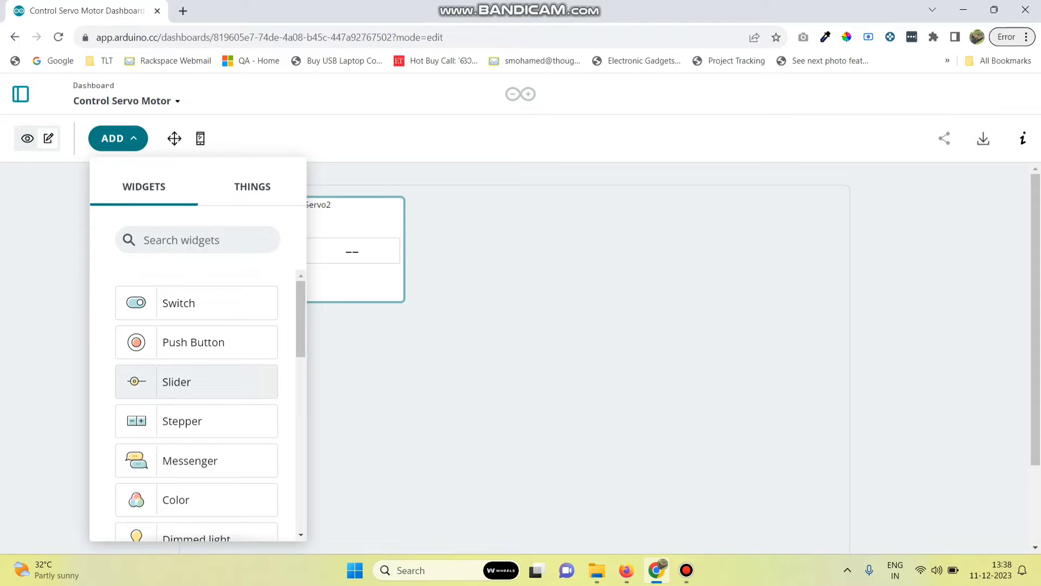
click(197, 381)
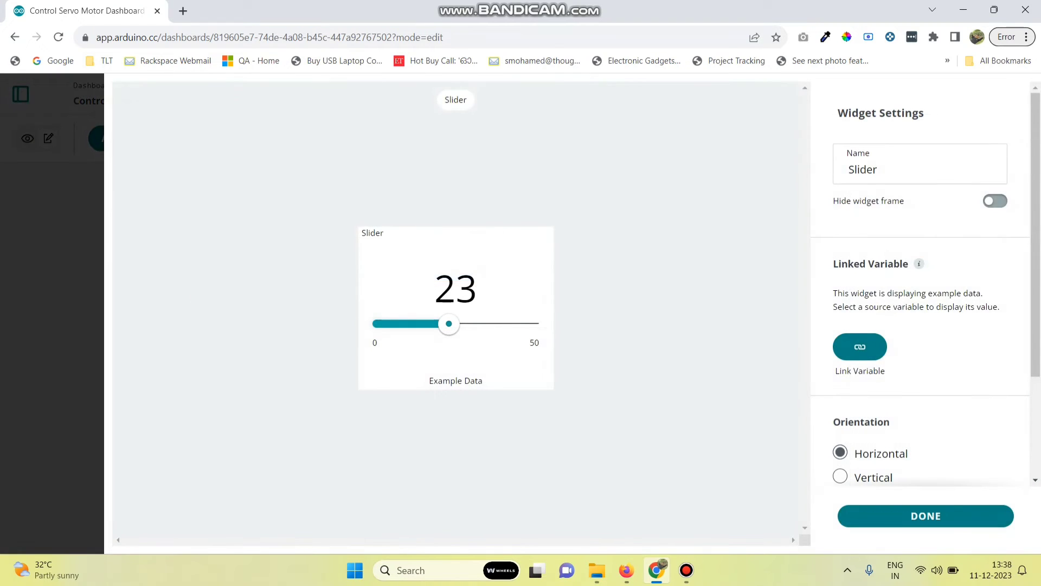
double_click(862, 169)
click(878, 170)
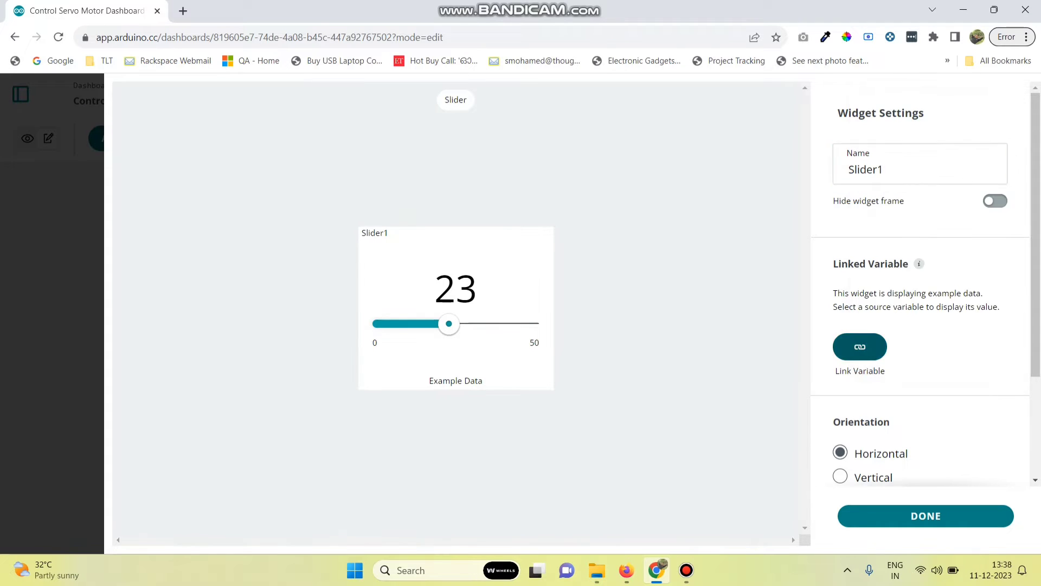
click(859, 346)
click(503, 189)
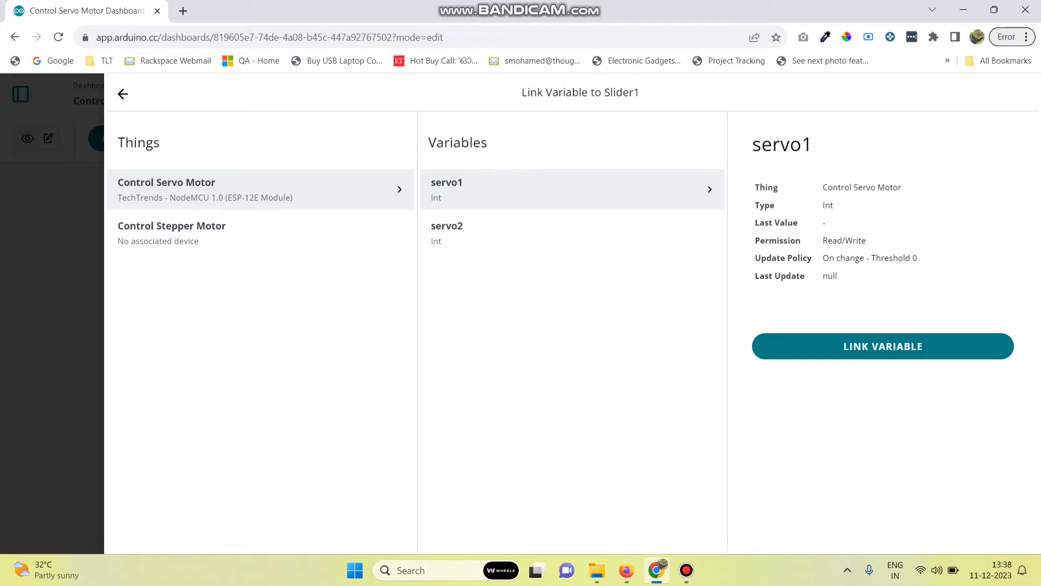
click(883, 346)
- Set Slider1's maximum value to 180 and finish the widget
scroll(882, 346, down, 3)
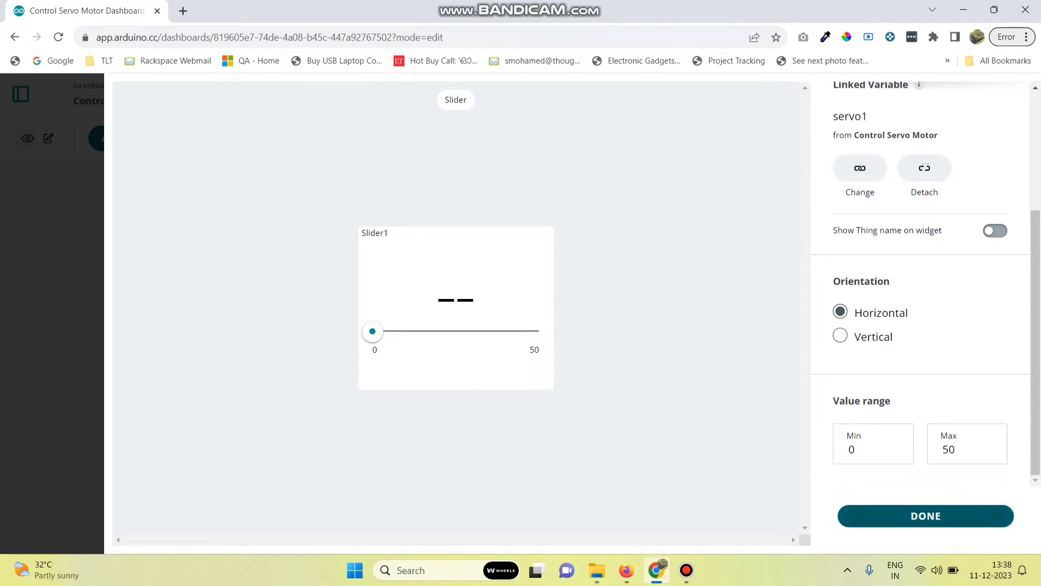
double_click(953, 449)
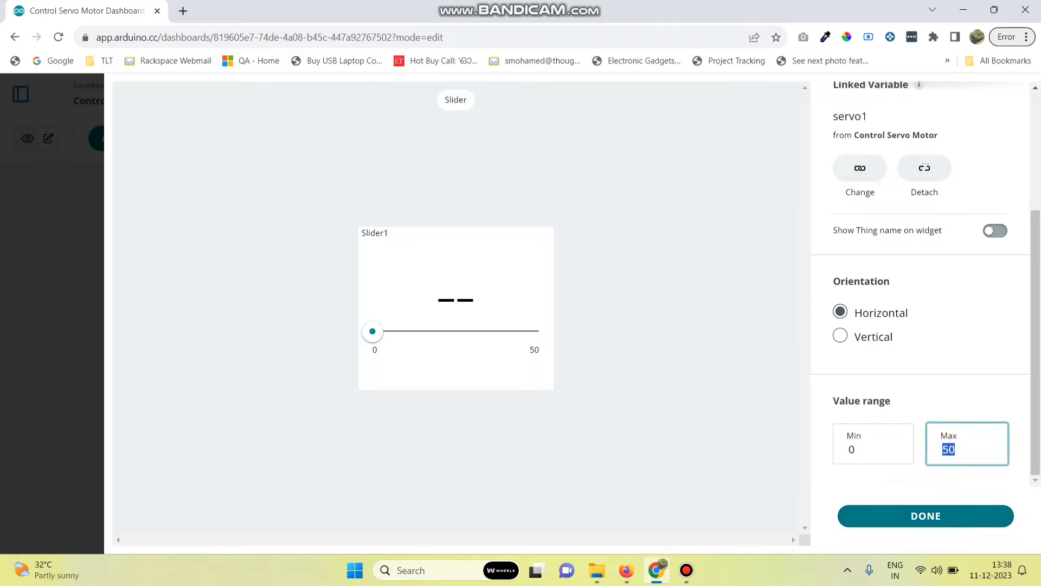
text(180)
click(925, 516)
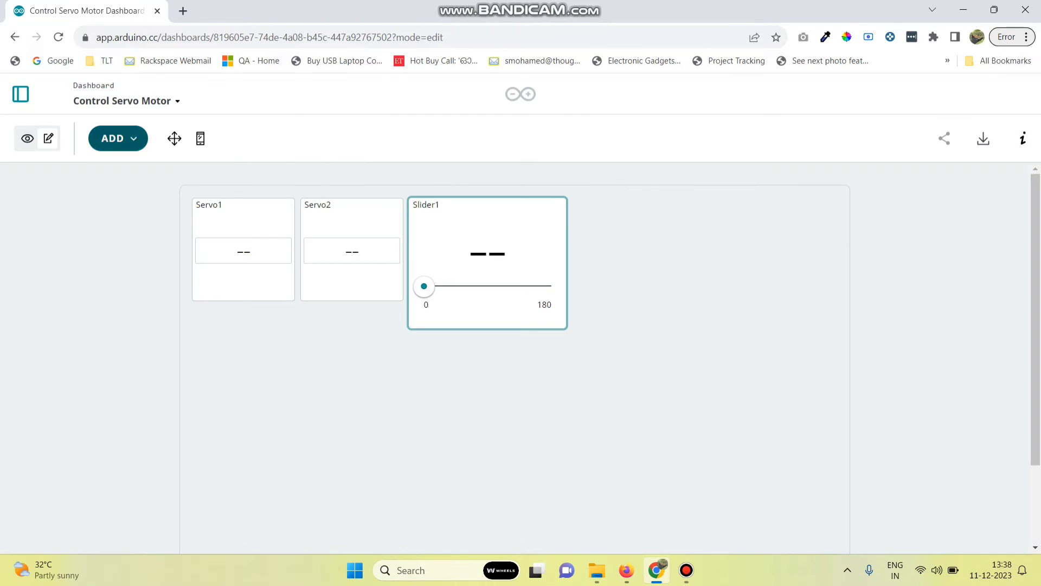
- Add a second Slider widget, link it to the servo2 variable and name it Slider2
click(118, 138)
click(193, 382)
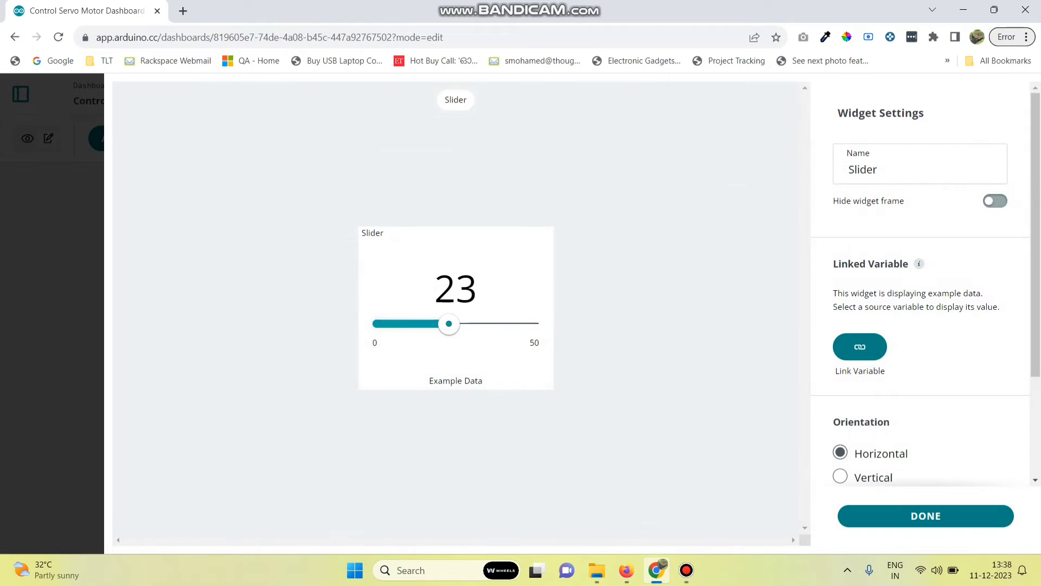
click(860, 346)
click(572, 232)
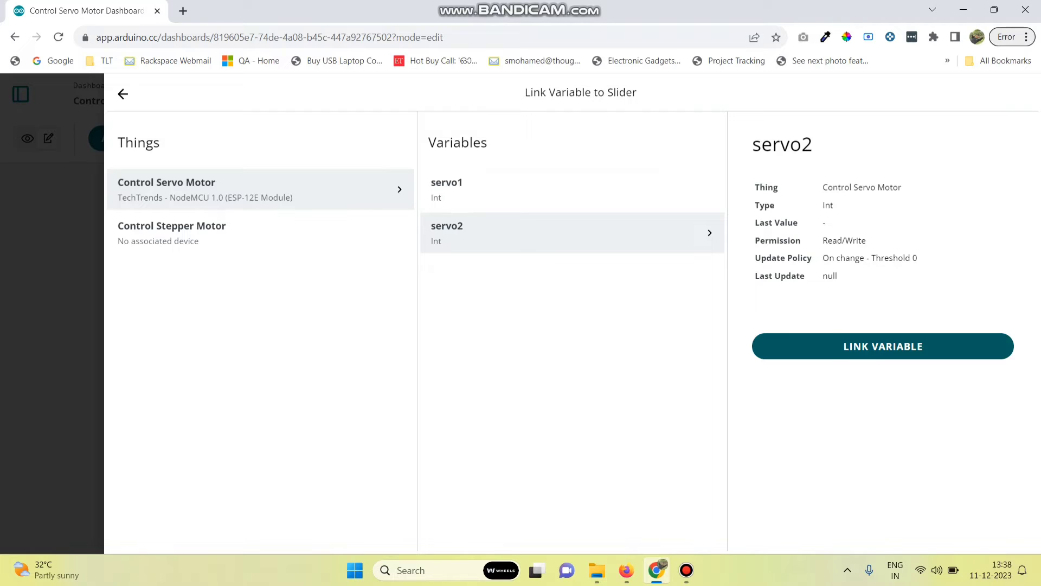
click(860, 346)
click(878, 170)
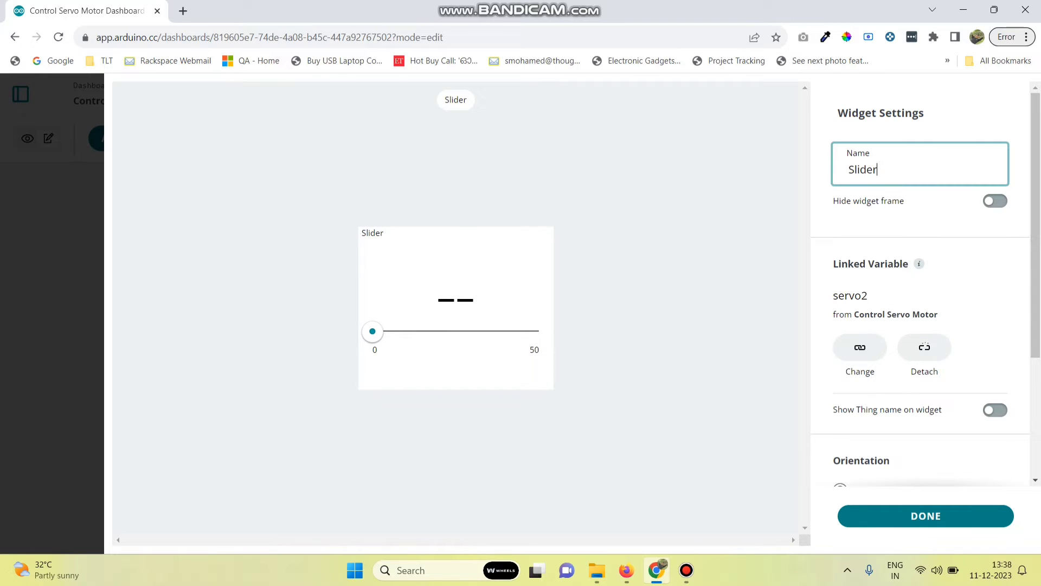
text(2)
- Set Slider2's maximum value to 180 and finish the widget
scroll(920, 282, down, 3)
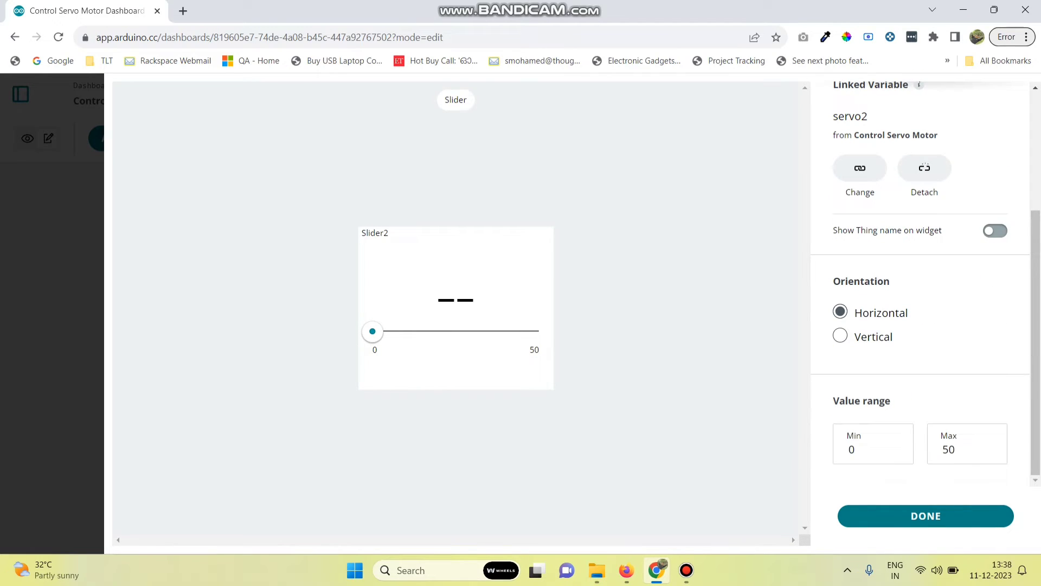
double_click(949, 449)
text(180)
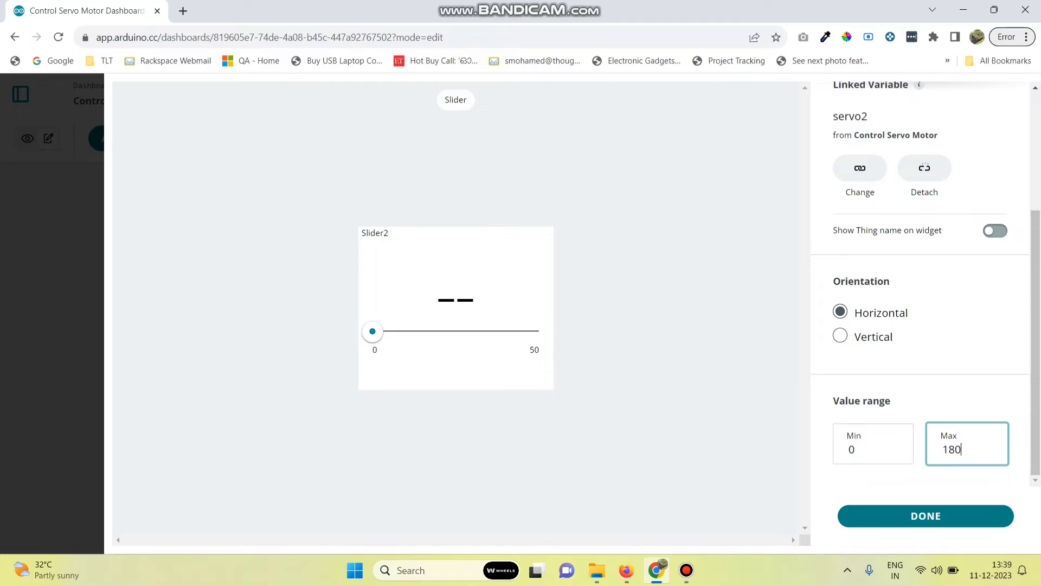
click(926, 515)
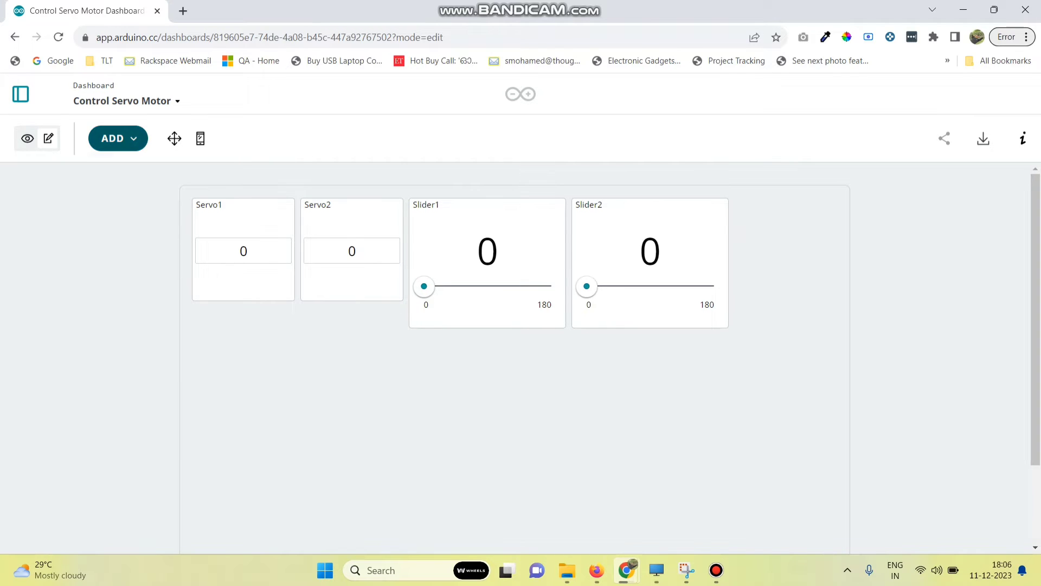
- Add a Gauge widget, link it to the servo1 variable and name it ServoOutput1
click(118, 139)
scroll(195, 409, down, 3)
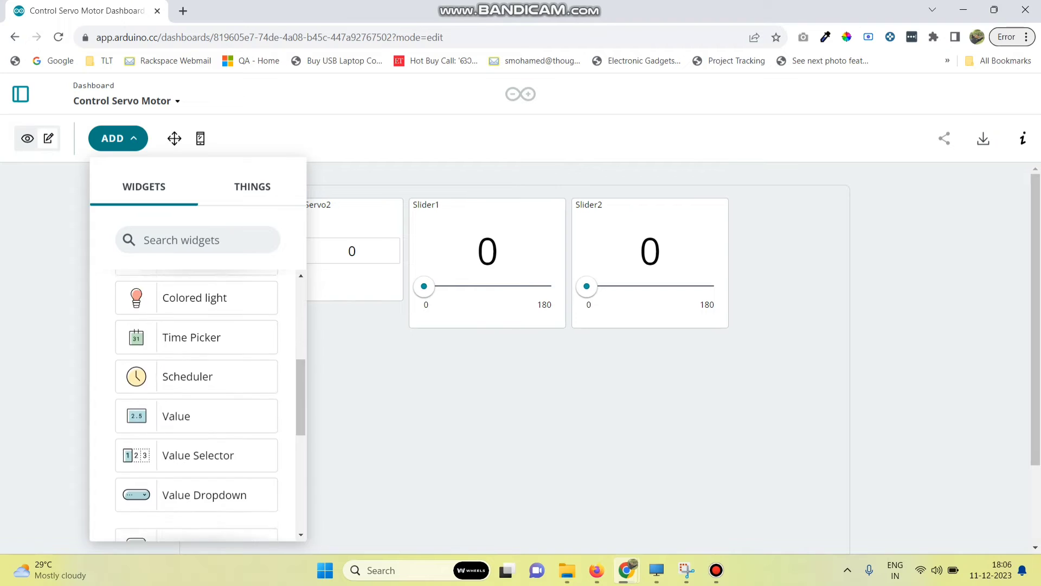
scroll(195, 409, down, 3)
click(184, 388)
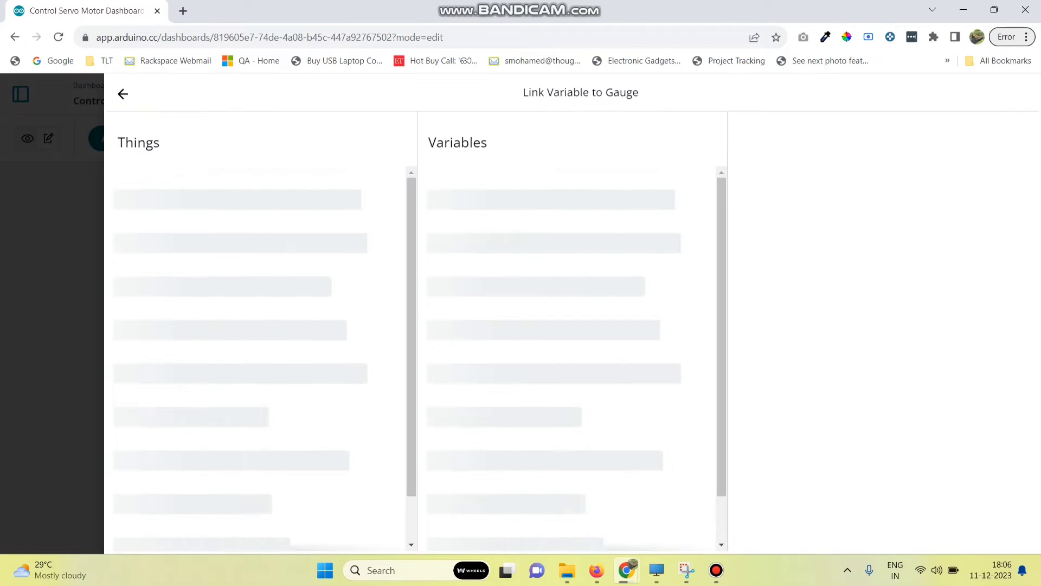
click(859, 347)
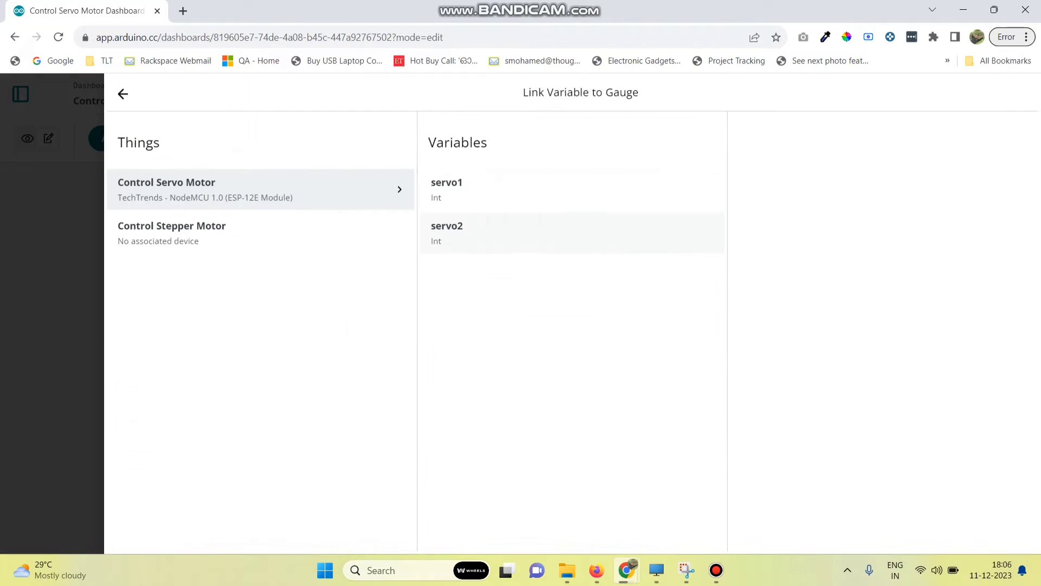
click(477, 189)
click(883, 346)
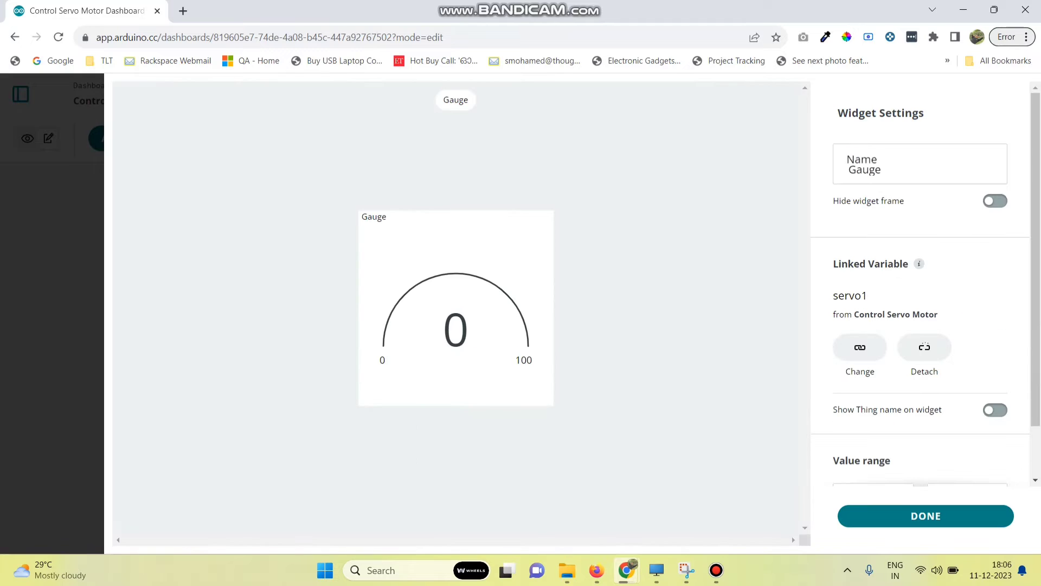
text(ServoP)
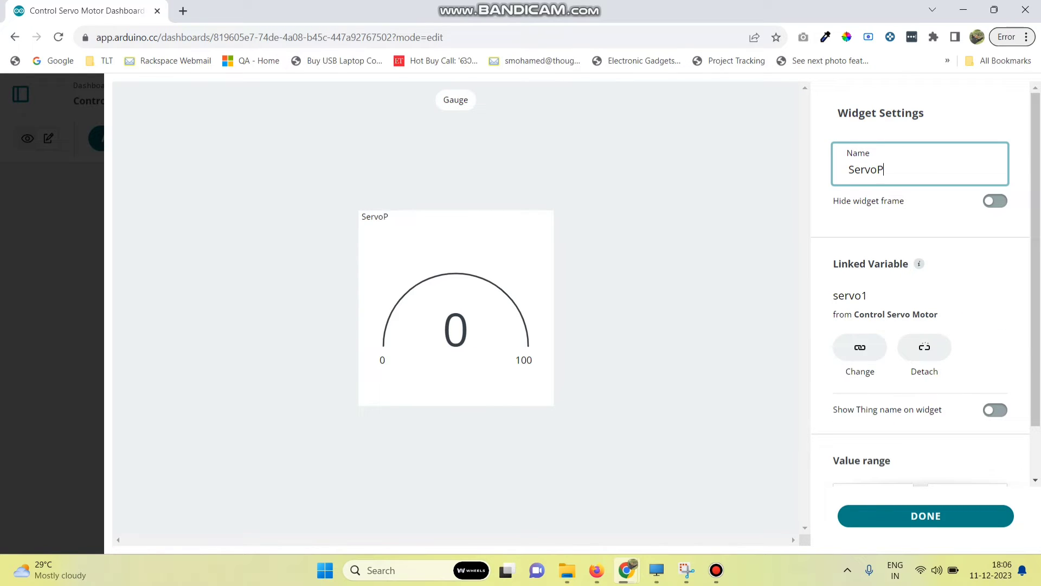
key(BackSpace)
text(Output1)
- Set the ServoOutput1 gauge's maximum value to 180 and finish the widget
scroll(920, 284, down, 1)
double_click(958, 449)
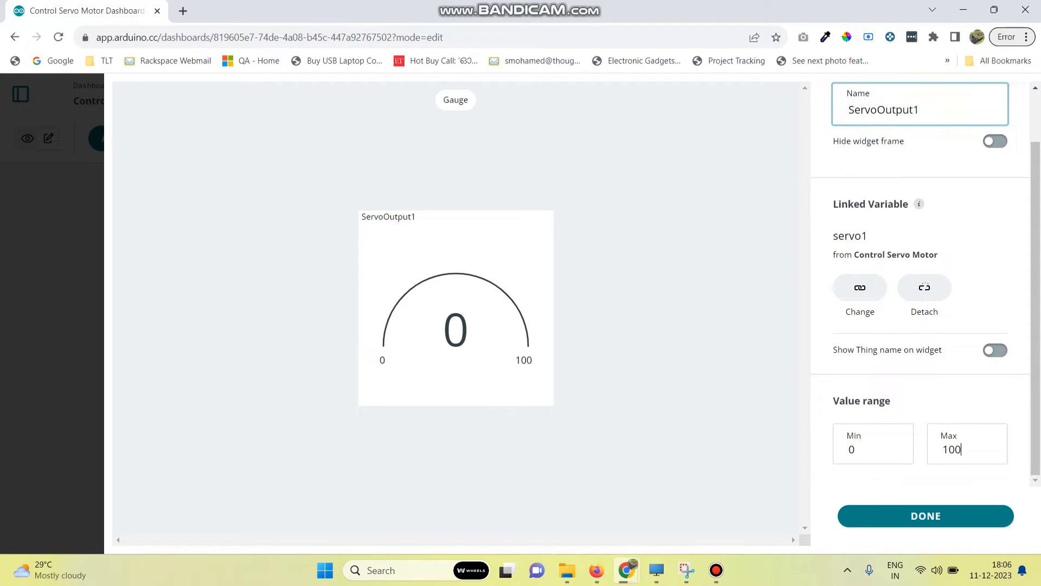
text(180)
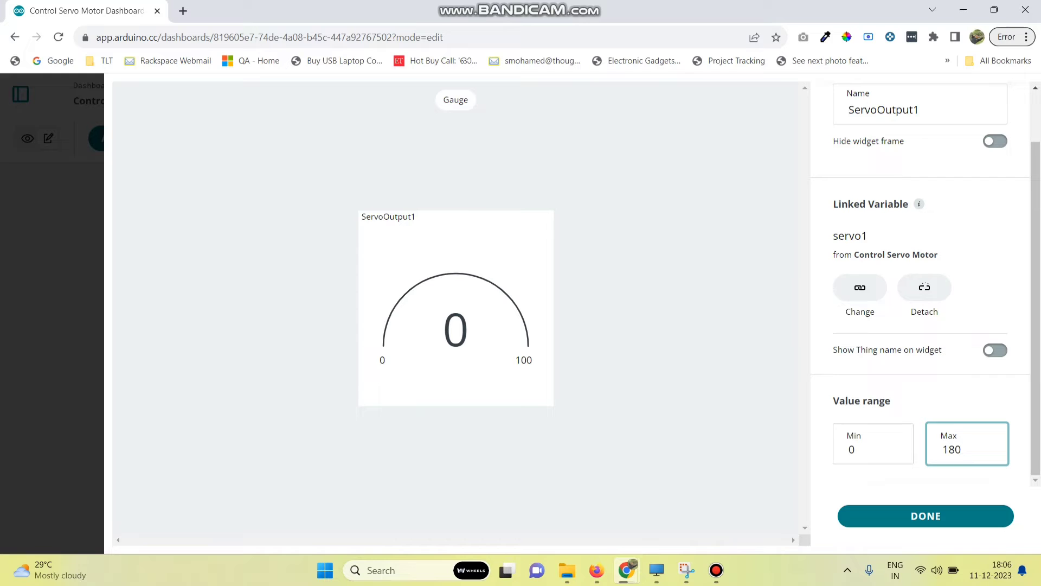
click(925, 516)
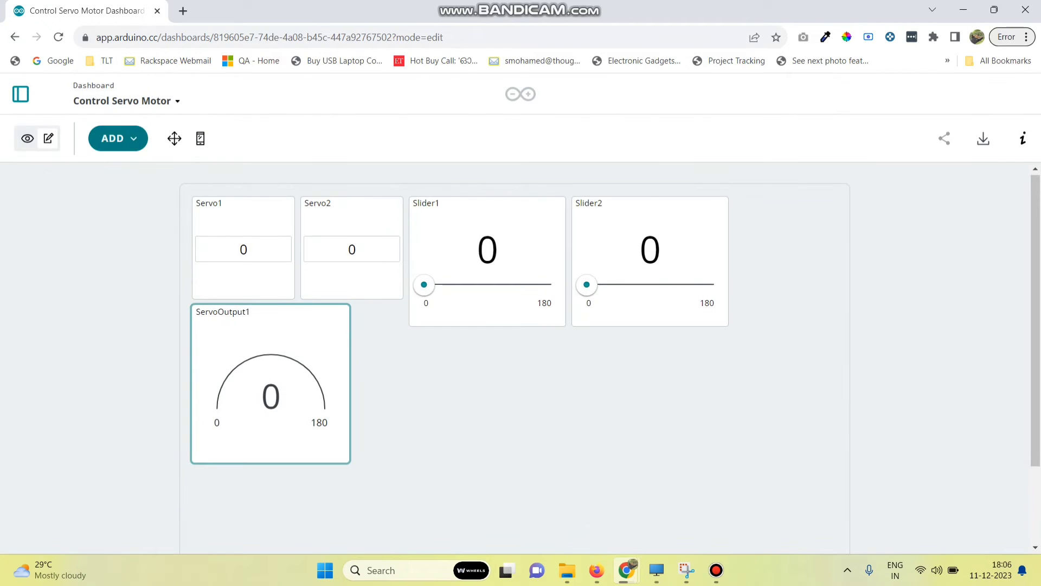
- Add a second Gauge widget, link it to the servo2 variable and name it ServoOutput2
click(117, 139)
scroll(196, 390, down, 8)
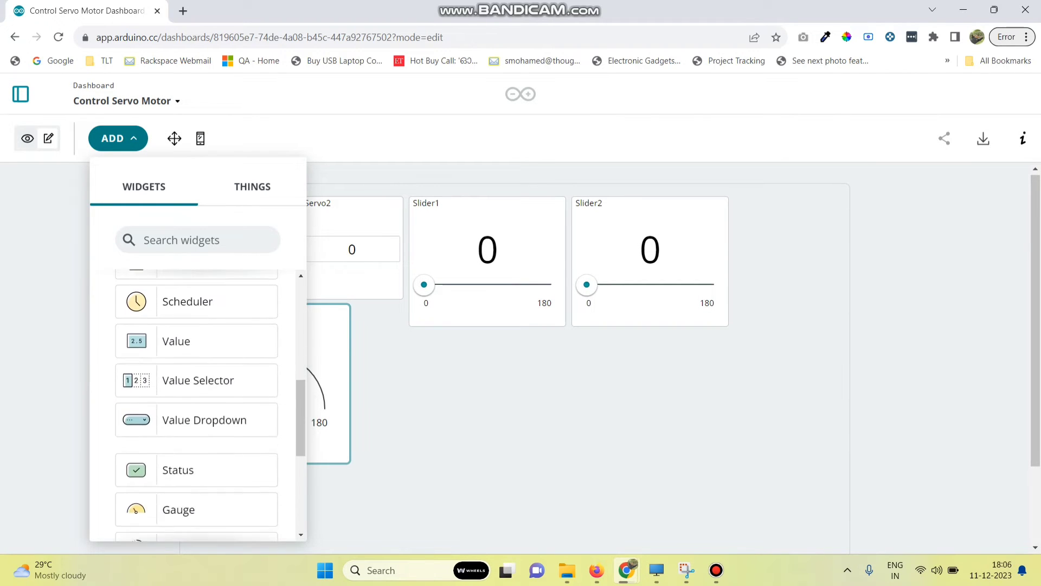
click(196, 390)
click(860, 347)
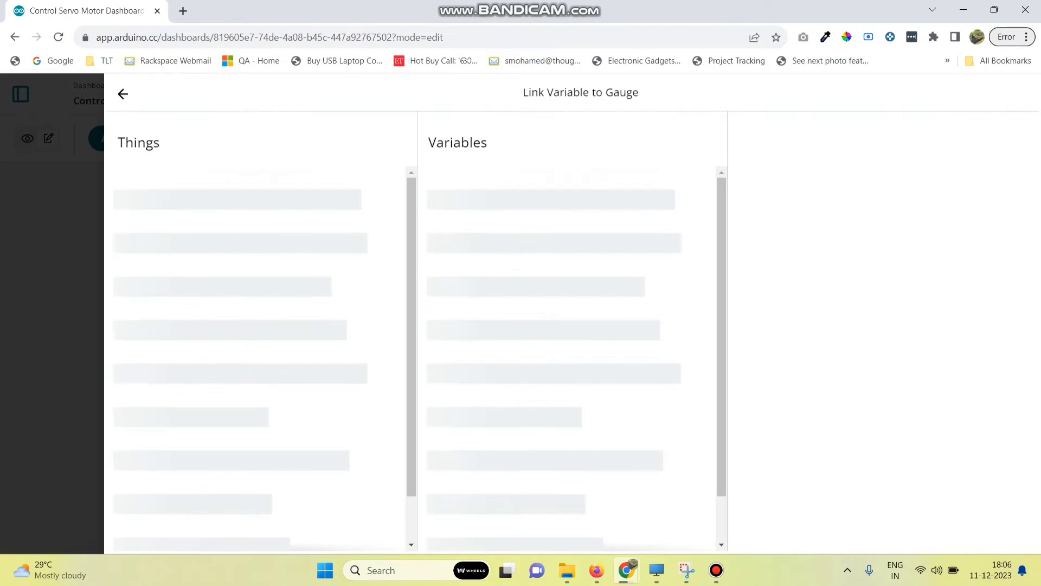
click(505, 243)
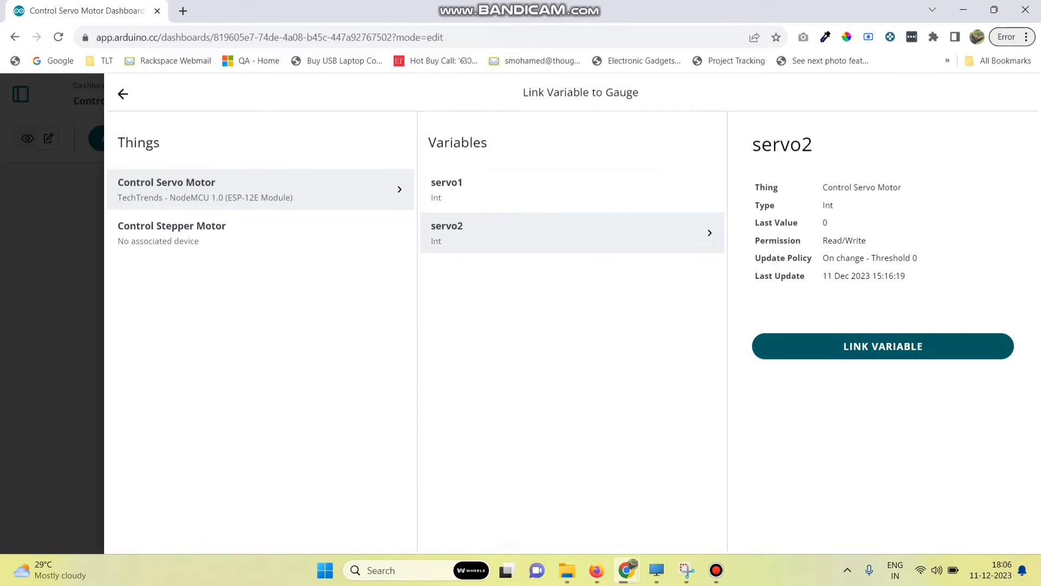
click(882, 346)
double_click(864, 169)
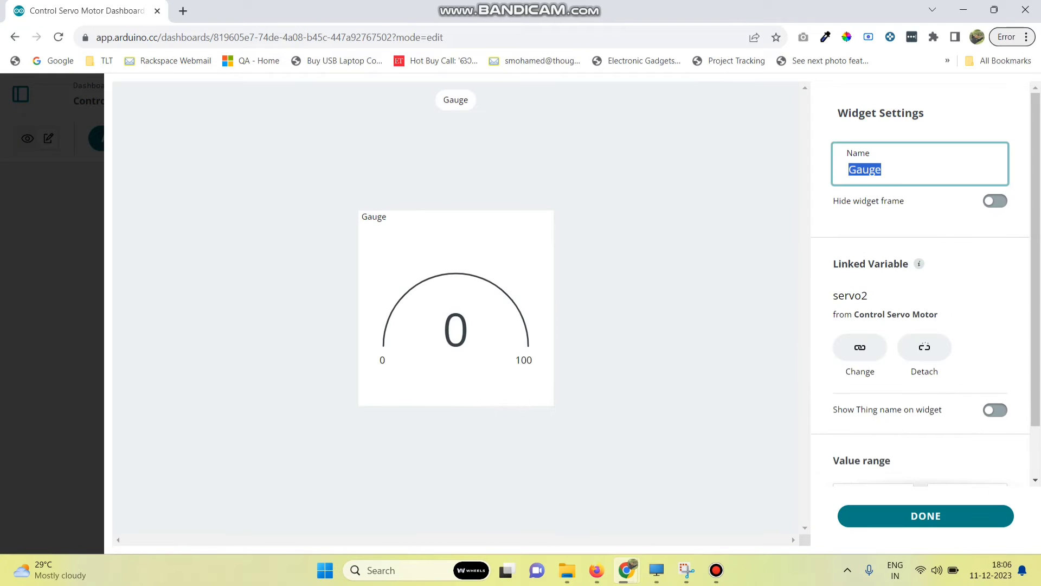
text(ServoOutpu)
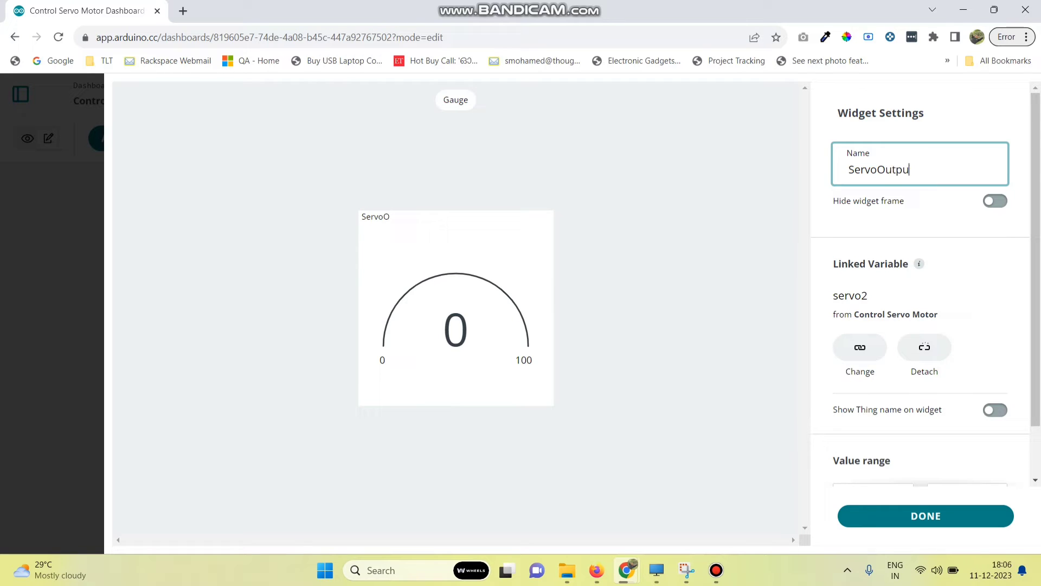
text(t2)
- Set the ServoOutput2 gauge's maximum value to 180 and finish the widget
scroll(926, 283, down, 1)
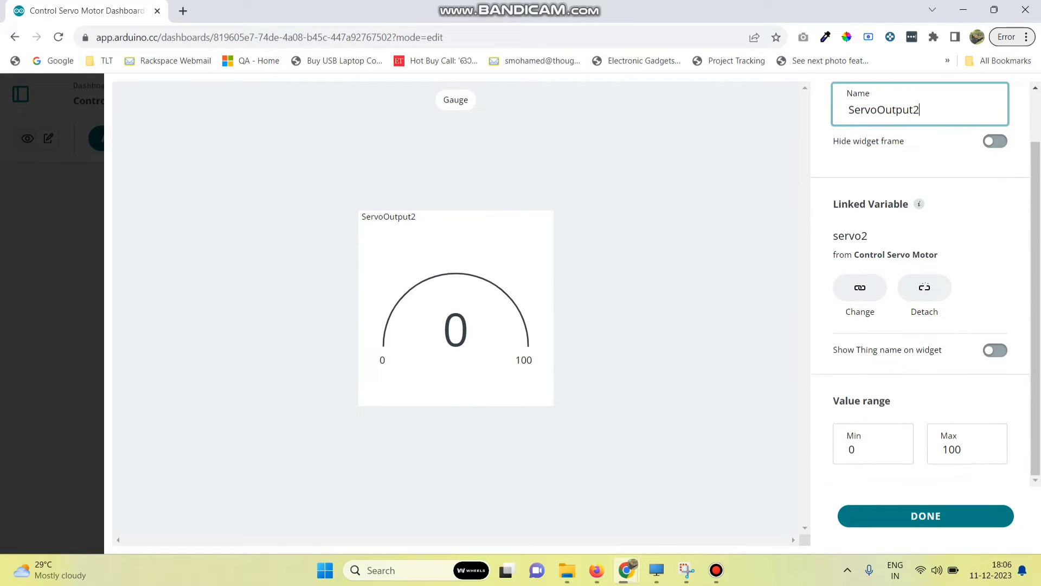
double_click(951, 449)
text(180)
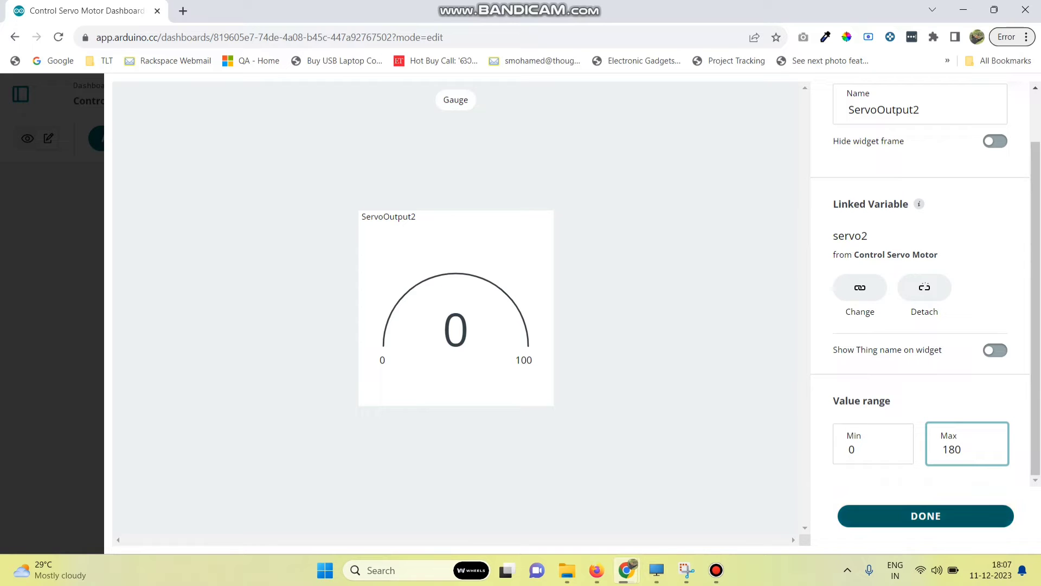
click(925, 515)
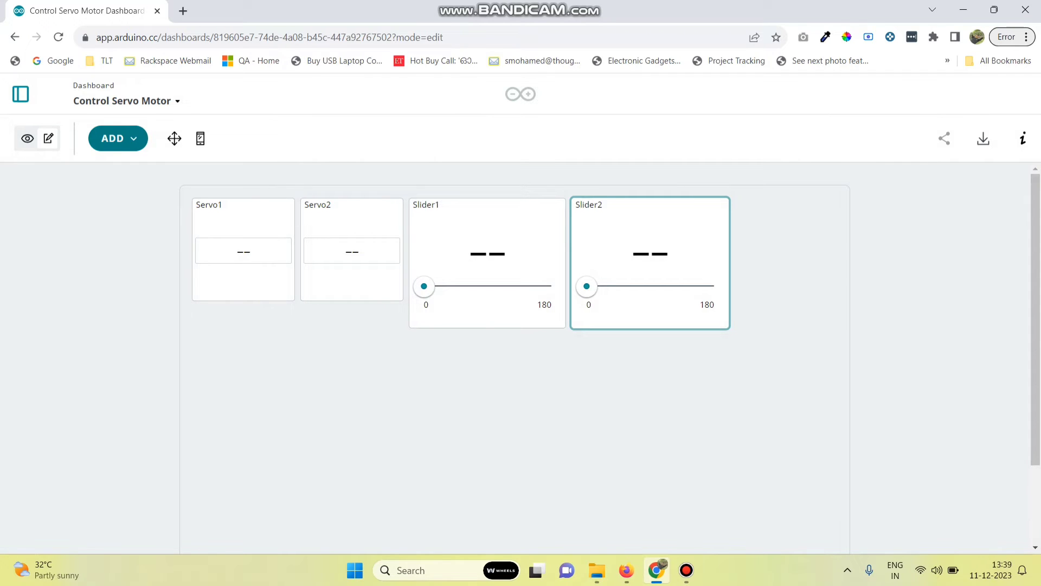
- Go to the Control Servo Motor Thing and open its sketch in the full editor
click(20, 94)
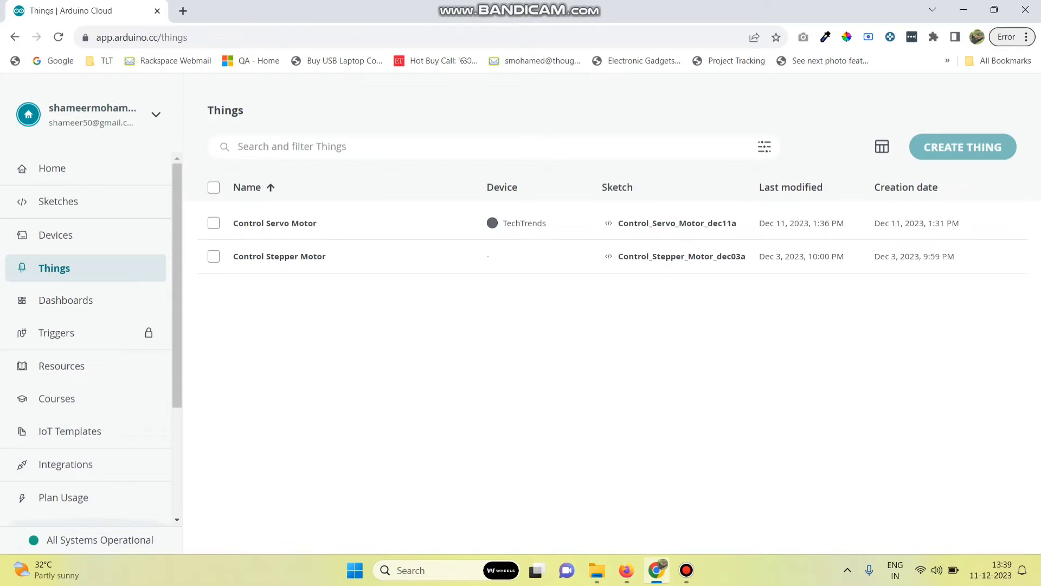
mouse_move(1003, 223)
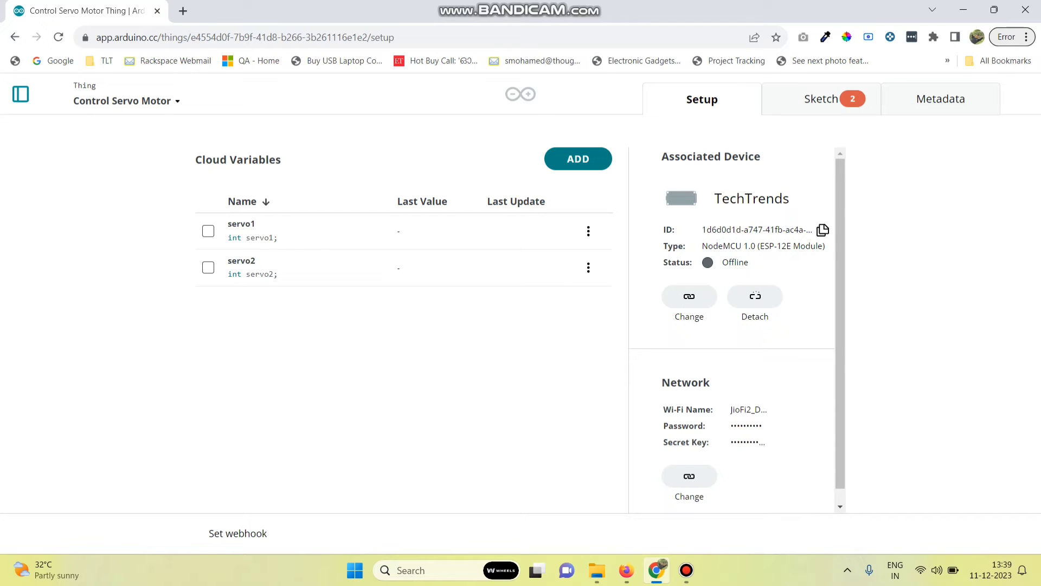
click(821, 99)
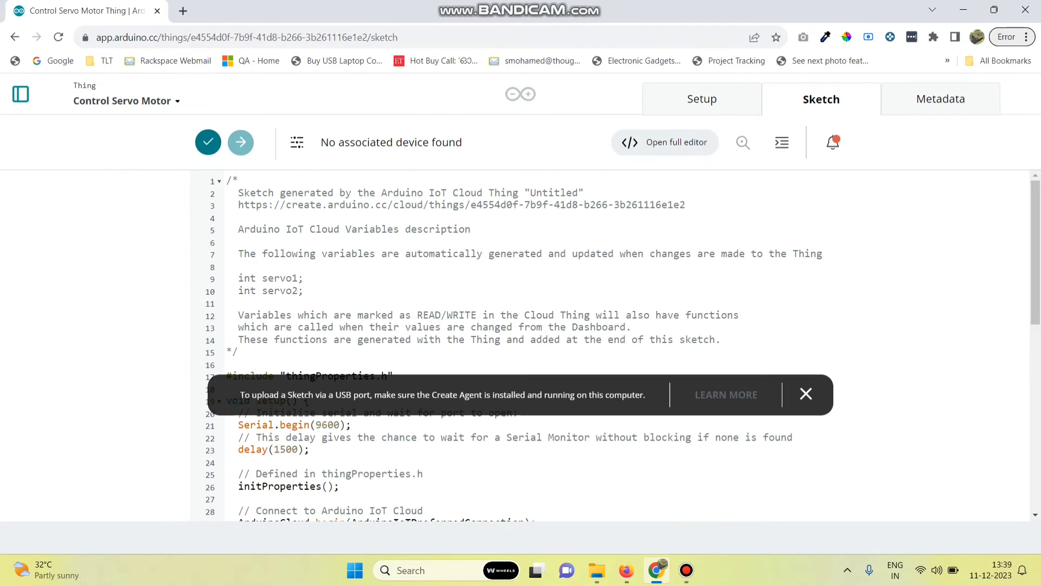
click(665, 142)
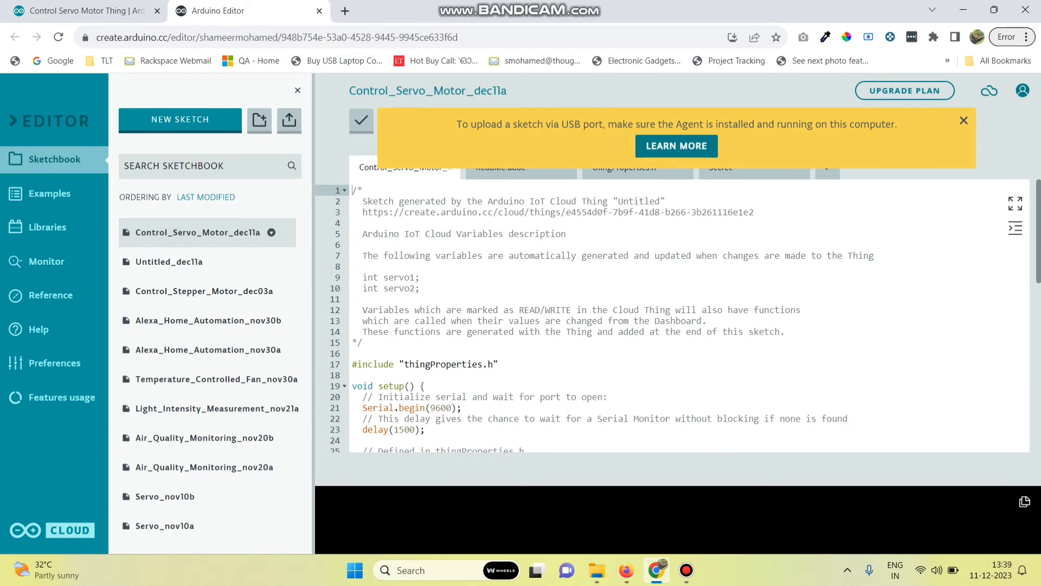
- Download the 64-bit Windows installer of the Arduino Create Agent and save it in the New folder (4) directory under Downloads
click(764, 331)
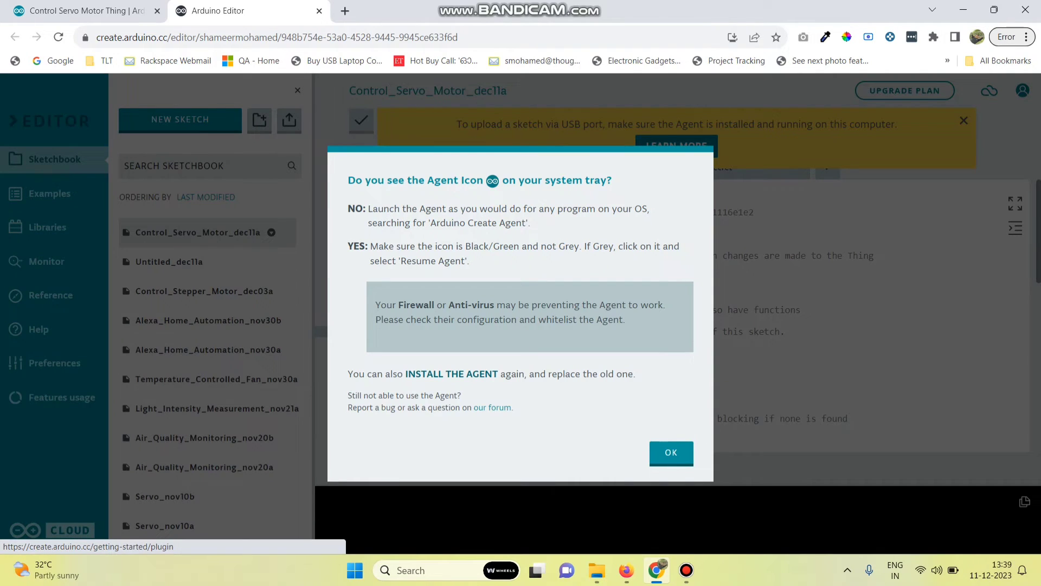
click(451, 374)
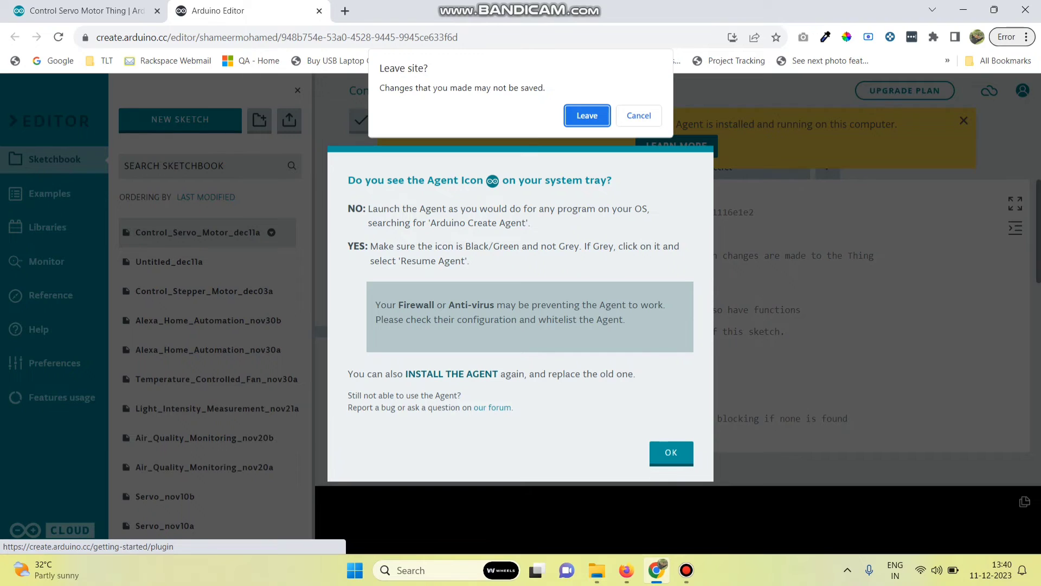
key(Return)
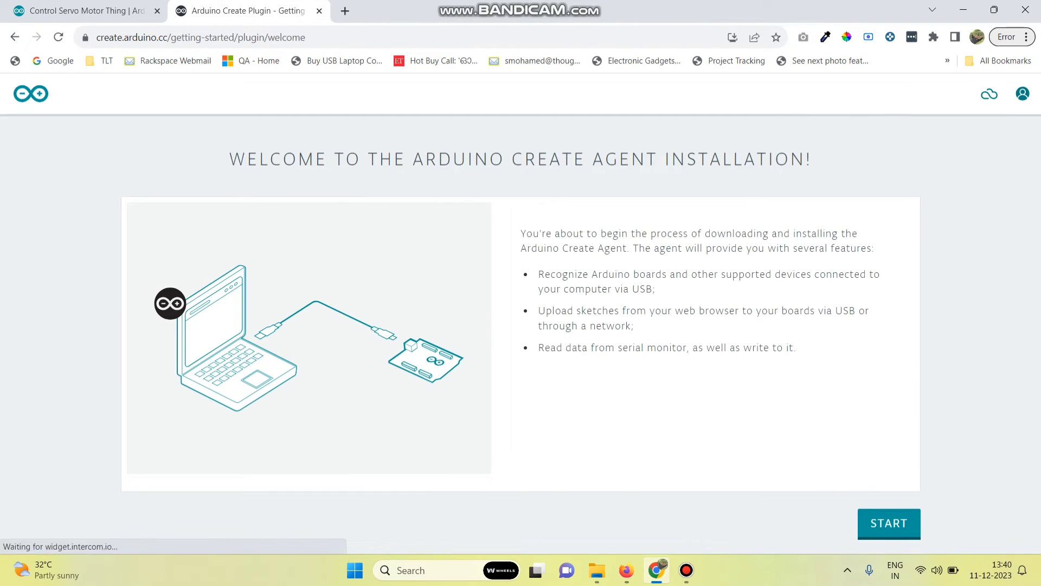
click(889, 523)
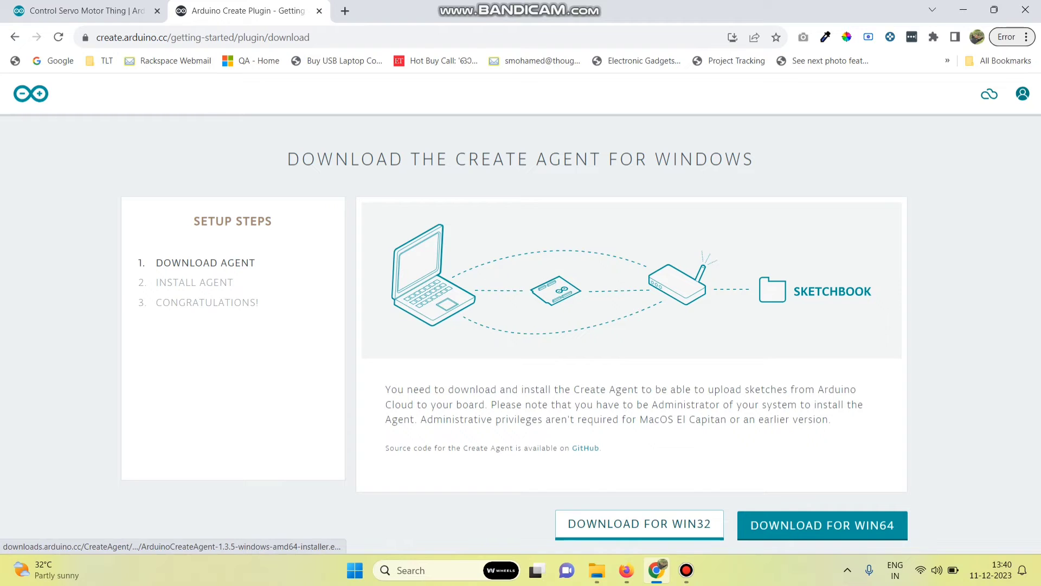
click(823, 524)
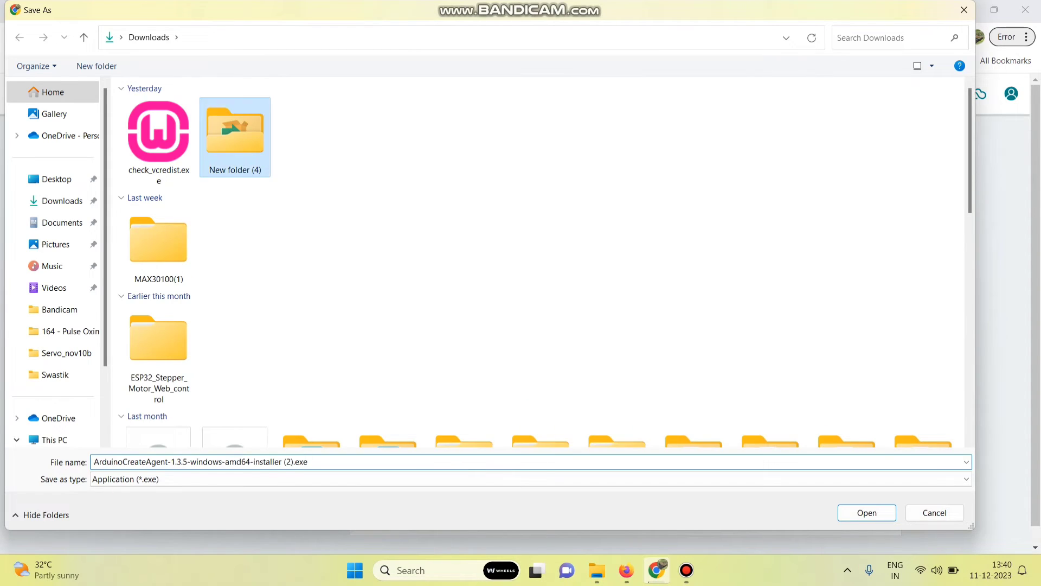
double_click(235, 136)
key(Return)
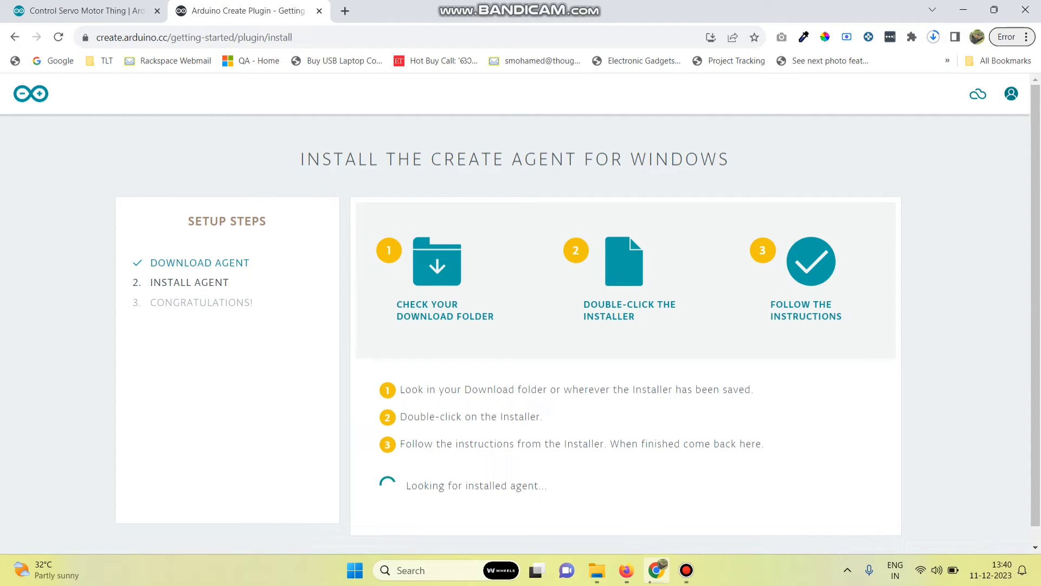
- Switch to File Explorer and install the Arduino Create Agent, accepting the license agreement and keeping the default installation directory
key(alt+Tab)
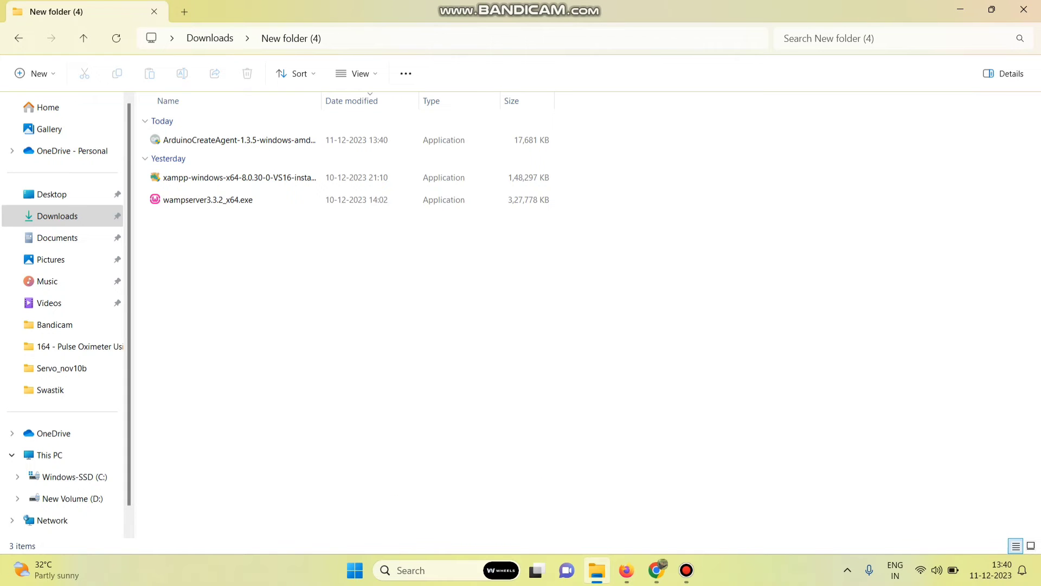
double_click(239, 139)
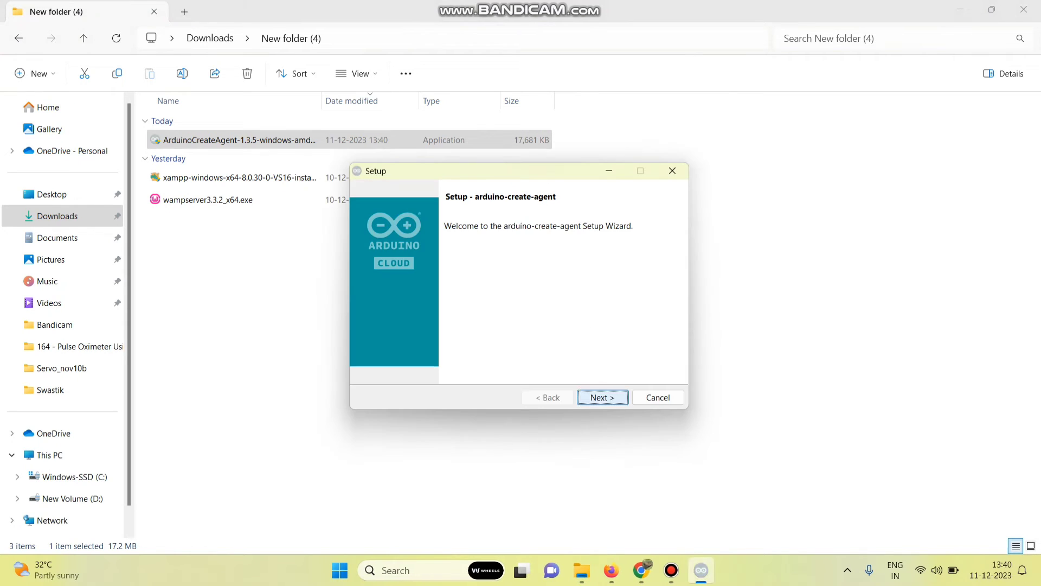
click(602, 397)
click(465, 354)
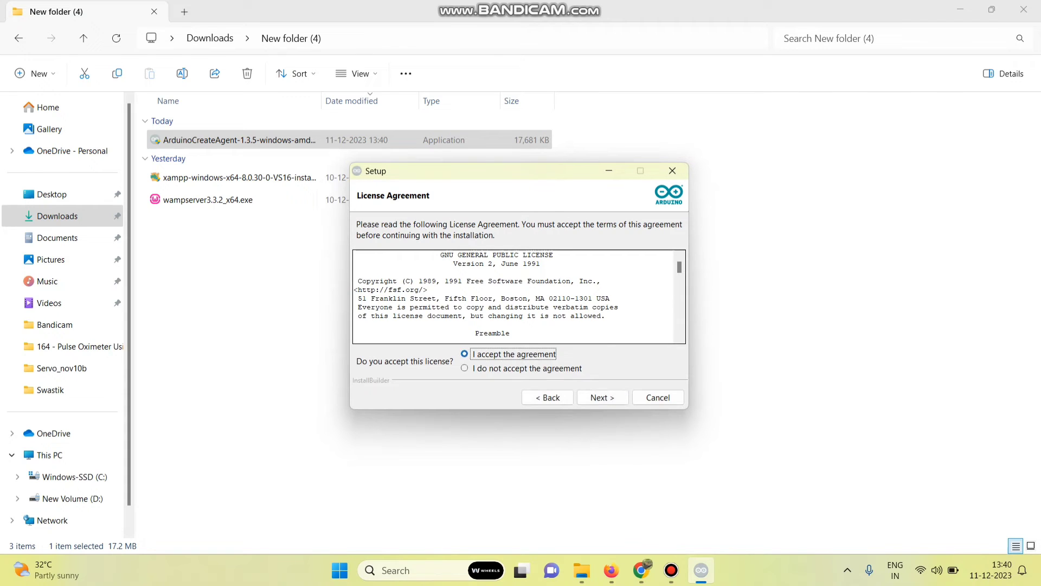
click(602, 397)
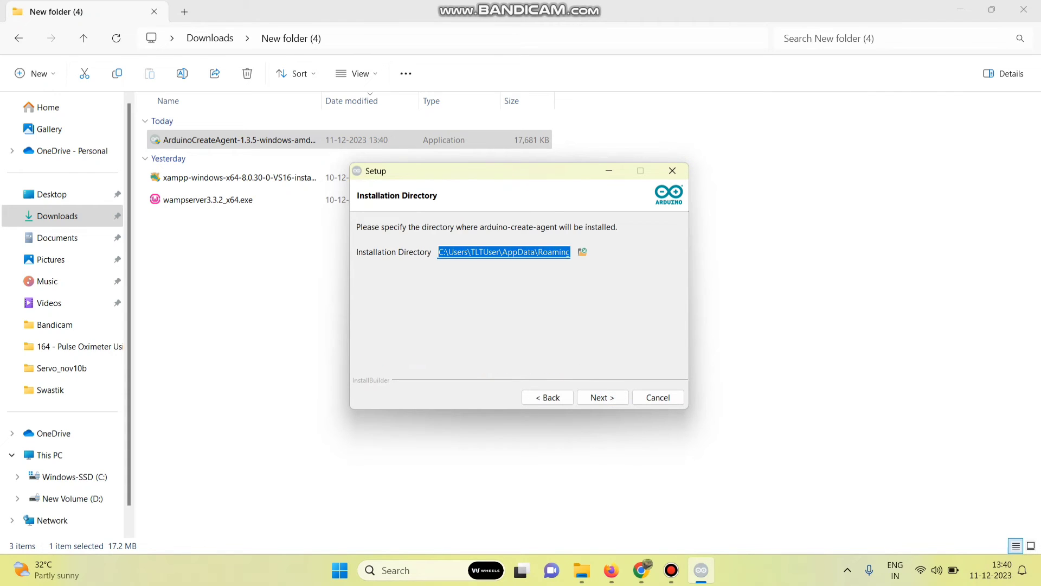
key(Return)
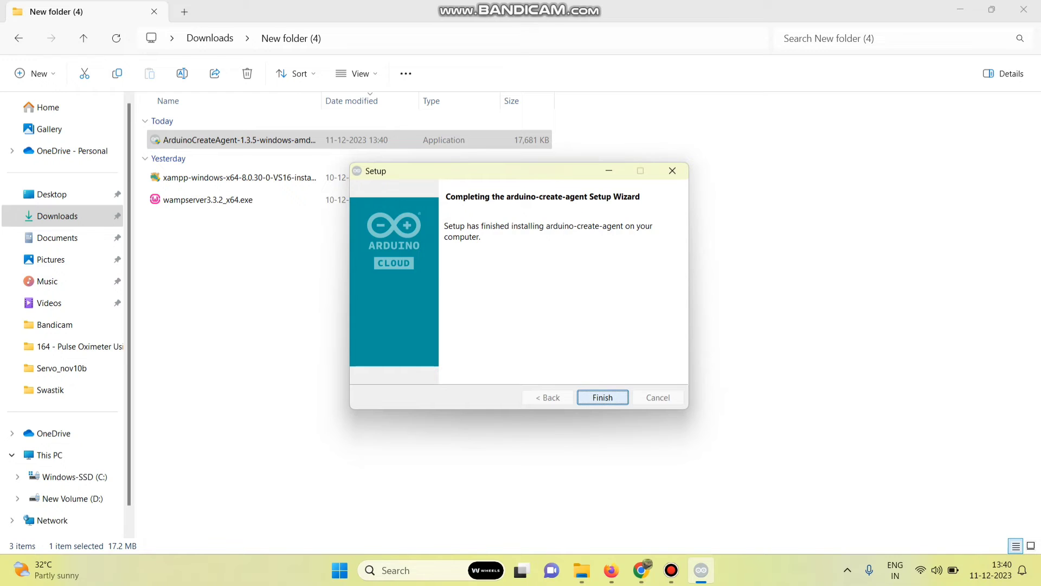
click(602, 397)
- Switch back to Chrome, complete the agent setup steps and go to the web editor with the servo sketch
click(656, 569)
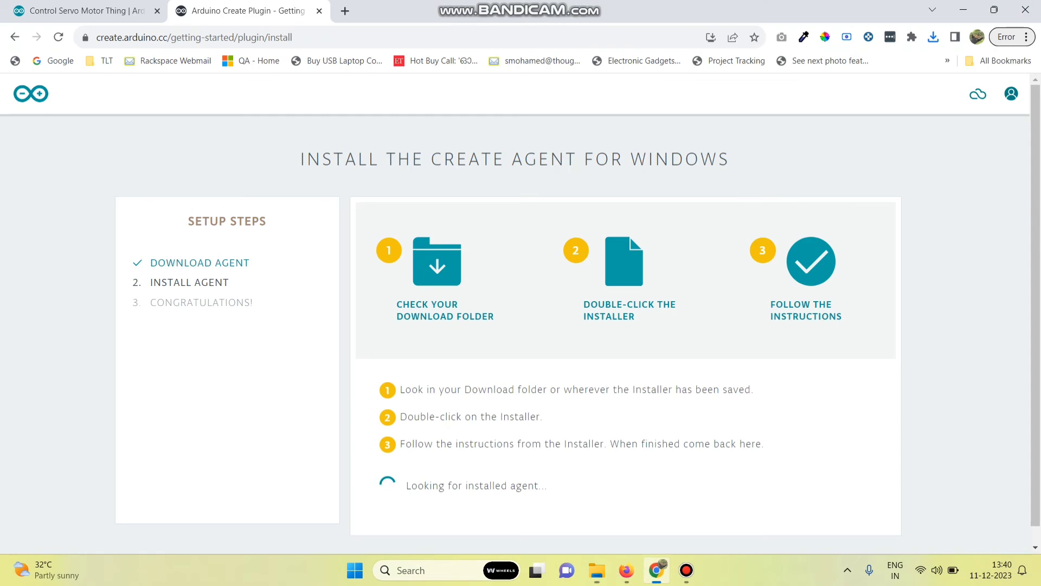
scroll(516, 334, down, 1)
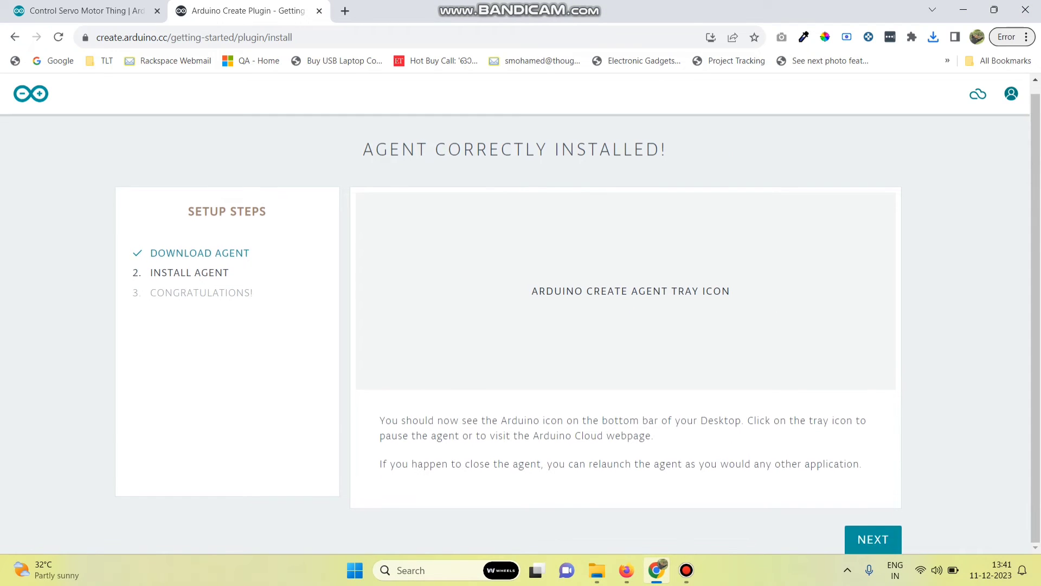
click(874, 540)
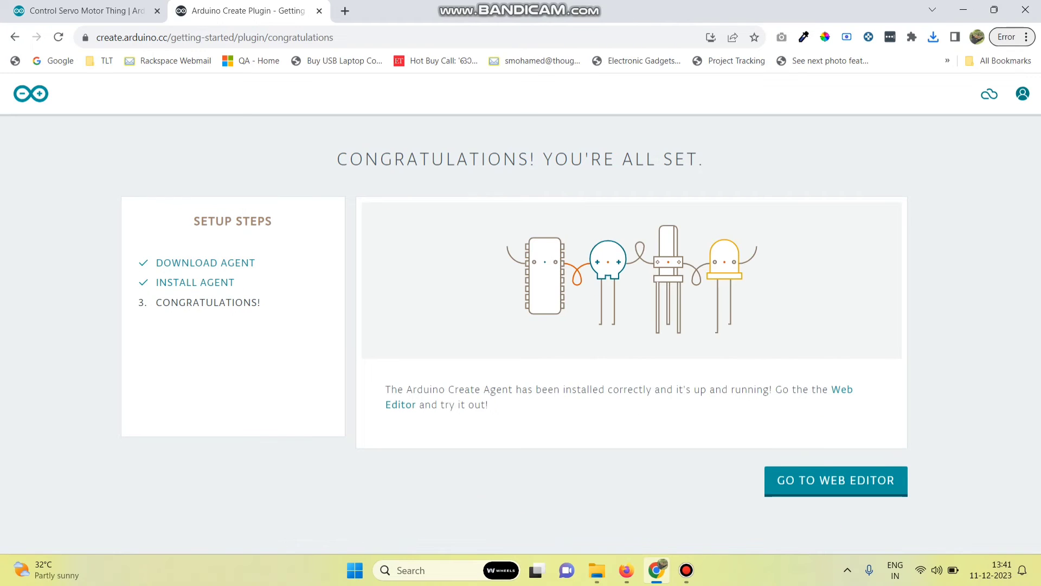
click(836, 481)
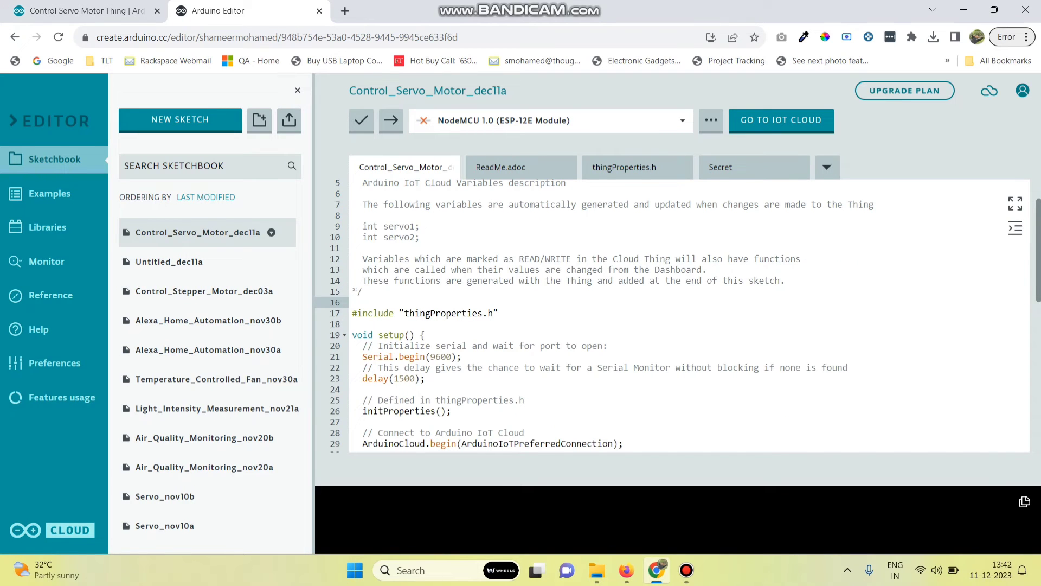
- Add the line #include <Servo.h> directly below the thingProperties.h include
click(498, 313)
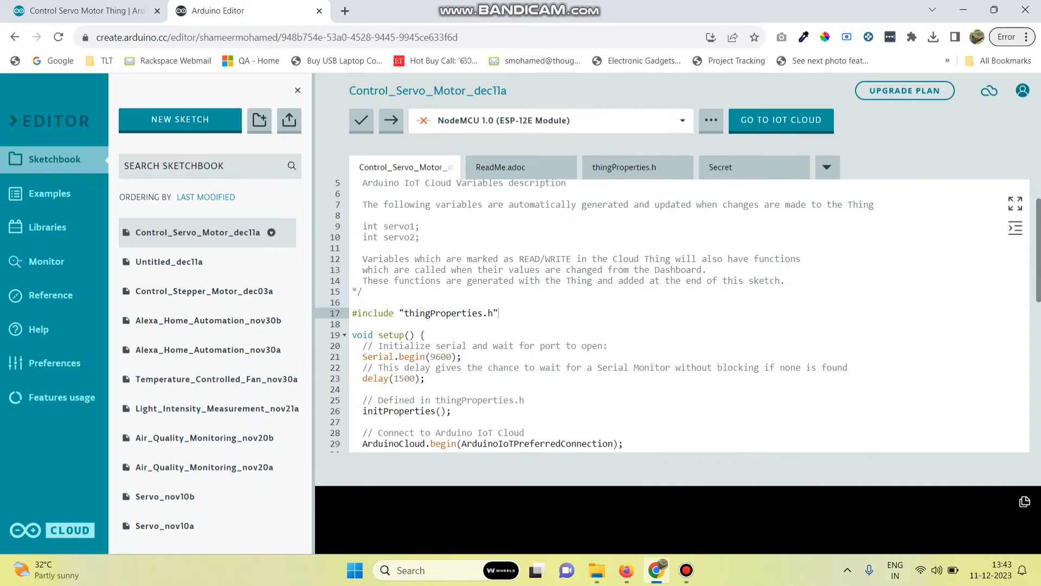
scroll(689, 316, down, 1)
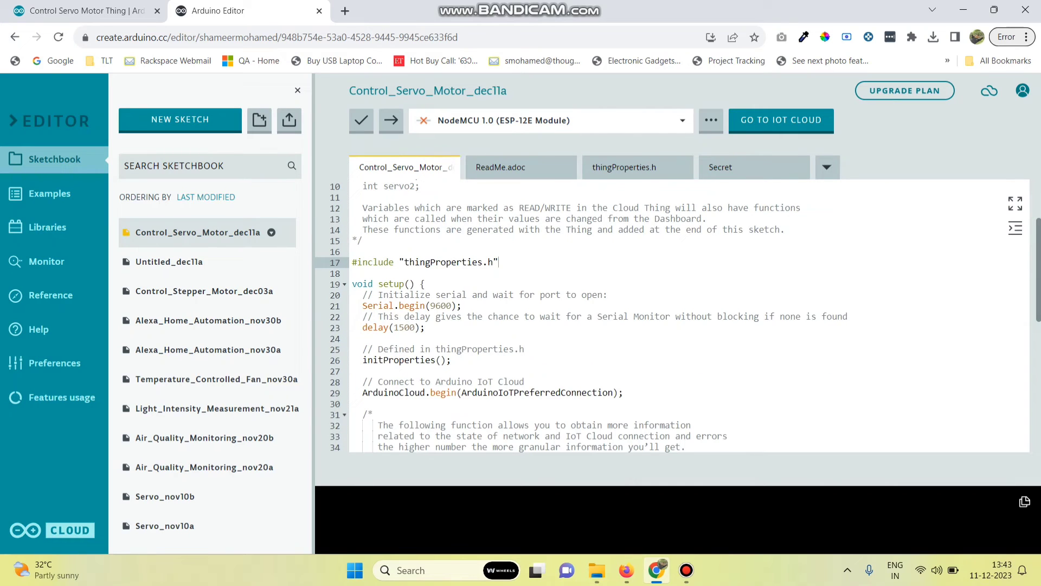
key(Return)
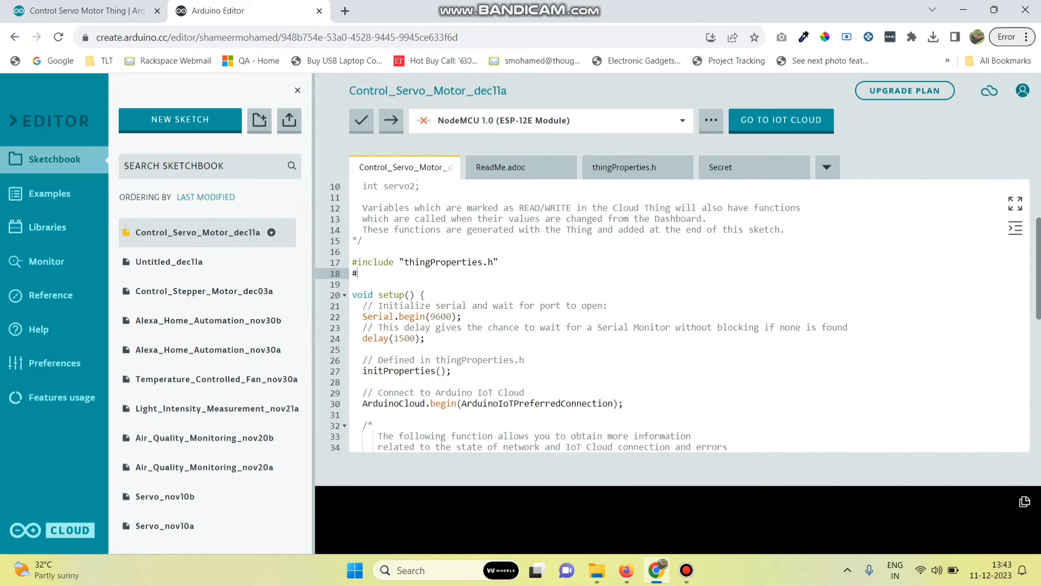
text(#include <Servo.h>)
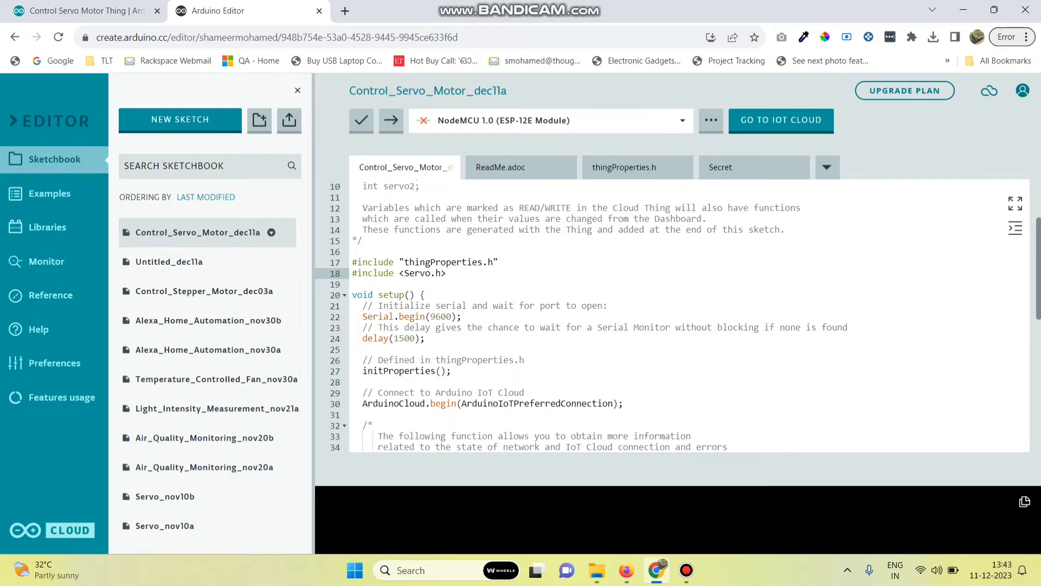
- Declare two servo objects below the includes with the line Servo myservo1, myservo2;
key(Return)
key(Return)
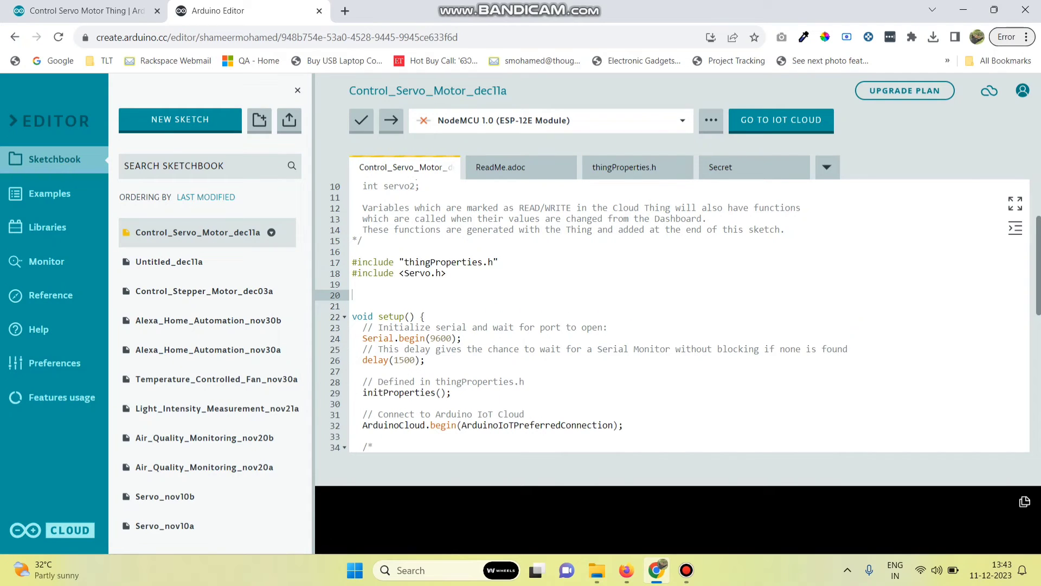
text(Servo myservo1, myservo2)
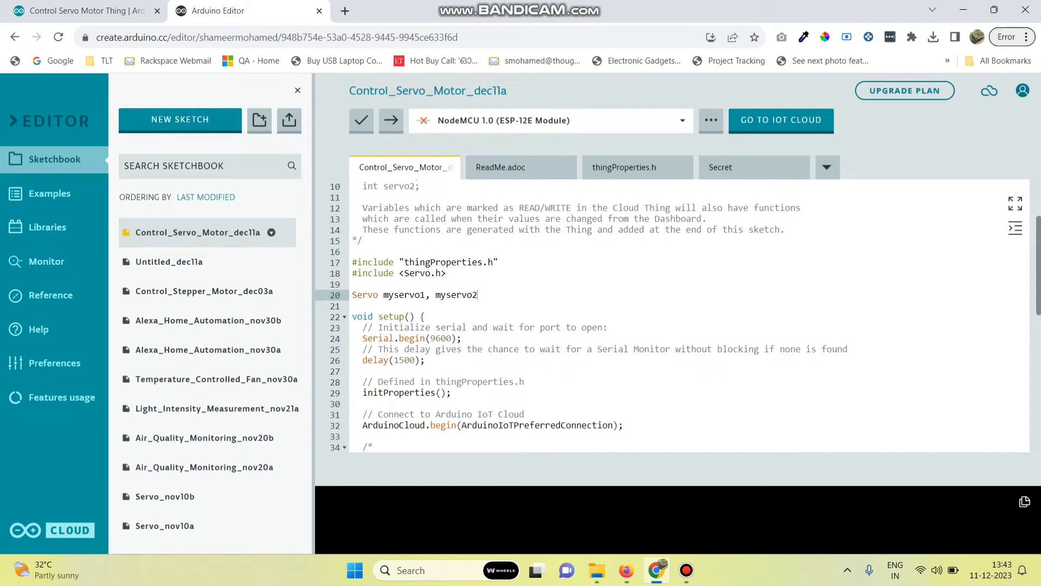
text(;)
- Attach myservo1 to pin 0 in setup(), on a new line after delay(1500), with myservo1.attach(0);
scroll(689, 315, down, 2)
click(426, 258)
key(Return)
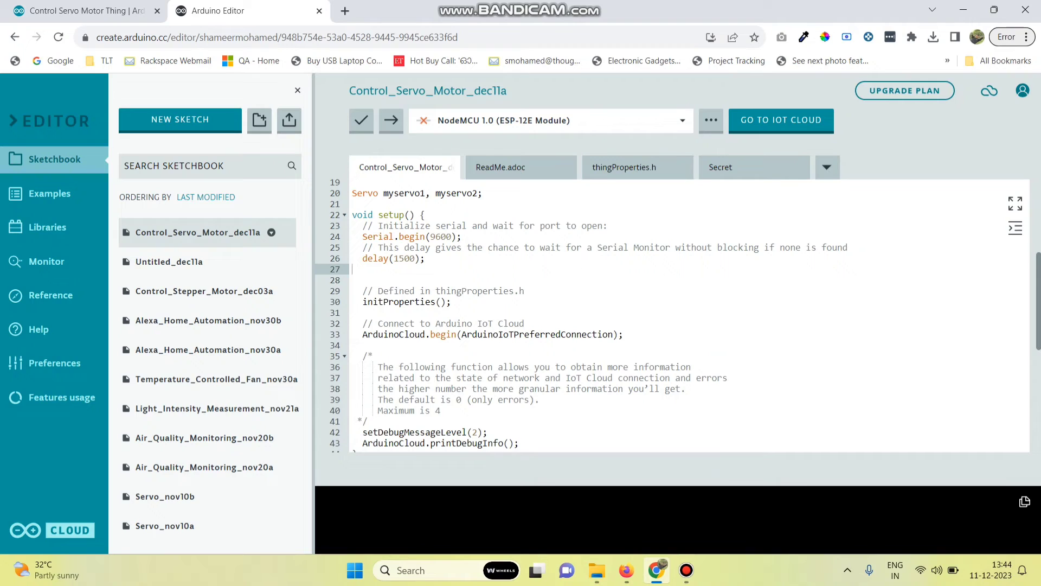
double_click(404, 193)
key(ctrl+c)
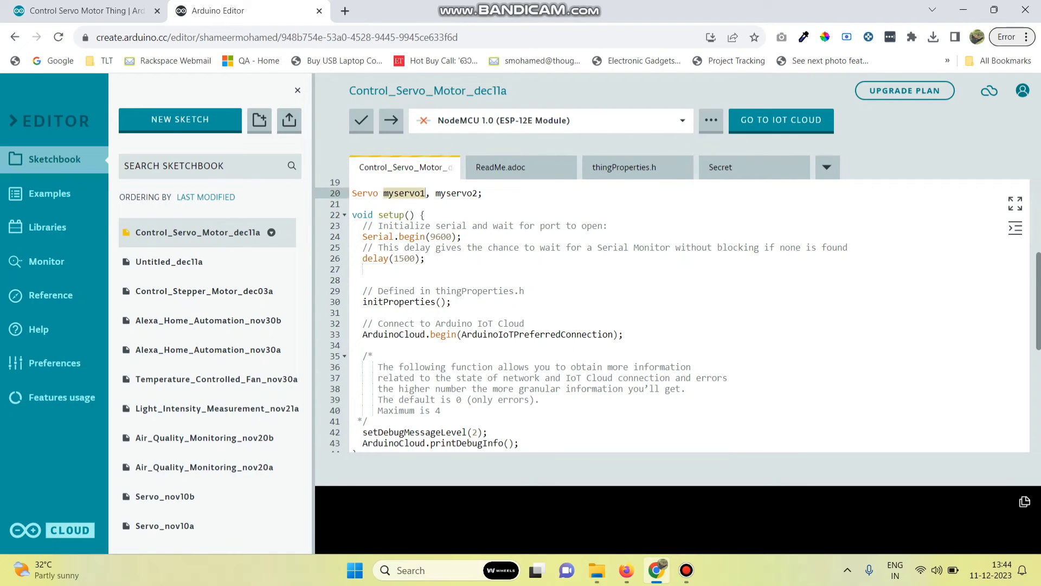
click(367, 269)
key(ctrl+v)
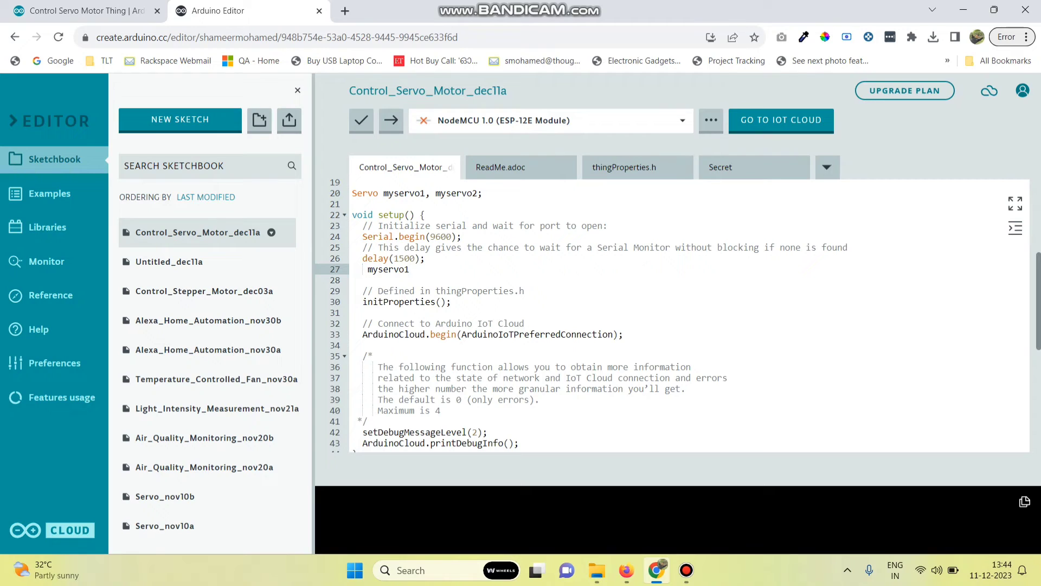
text(.attach(0))
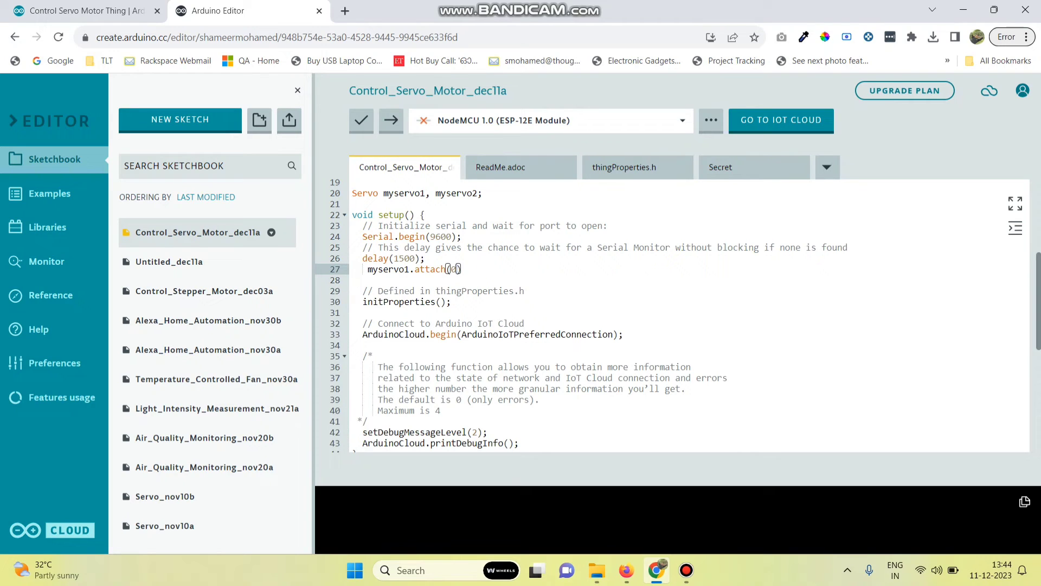
text(;)
- Attach myservo2 to pin 2 on the next line with myservo2.attach(2); and the comment //D4
key(Return)
text(myservo2)
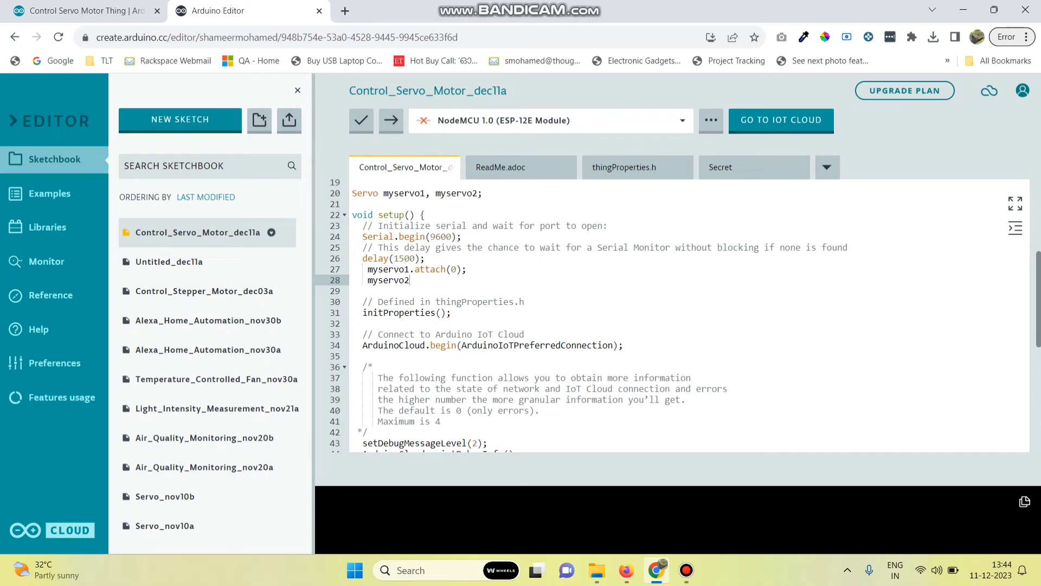
text(.attach(2))
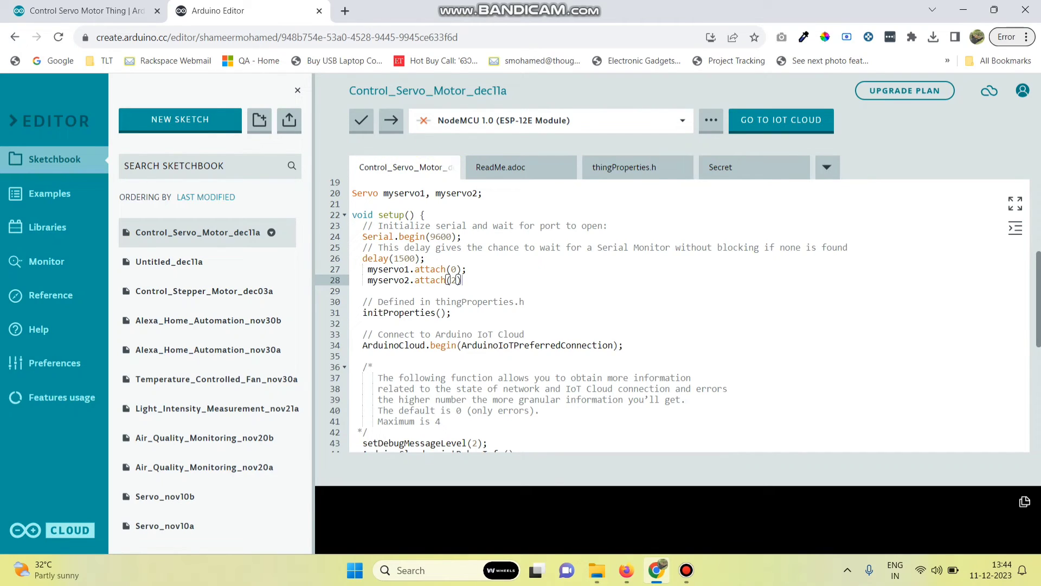
text(; //D4)
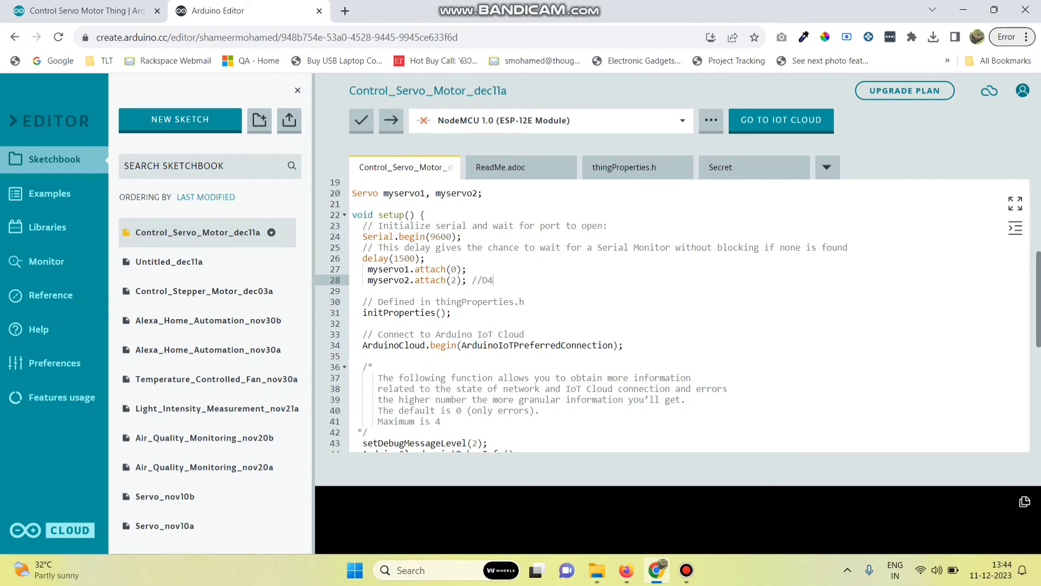
key(Down)
key(Down)
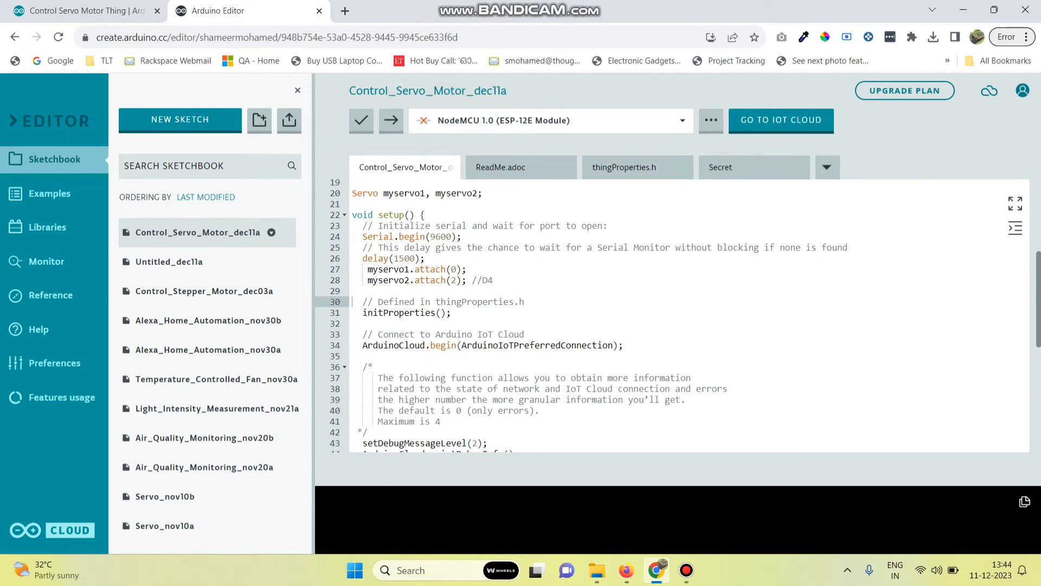
- Add the comment //D3 at the end of the myservo1.attach(0); line
click(467, 269)
text(//)
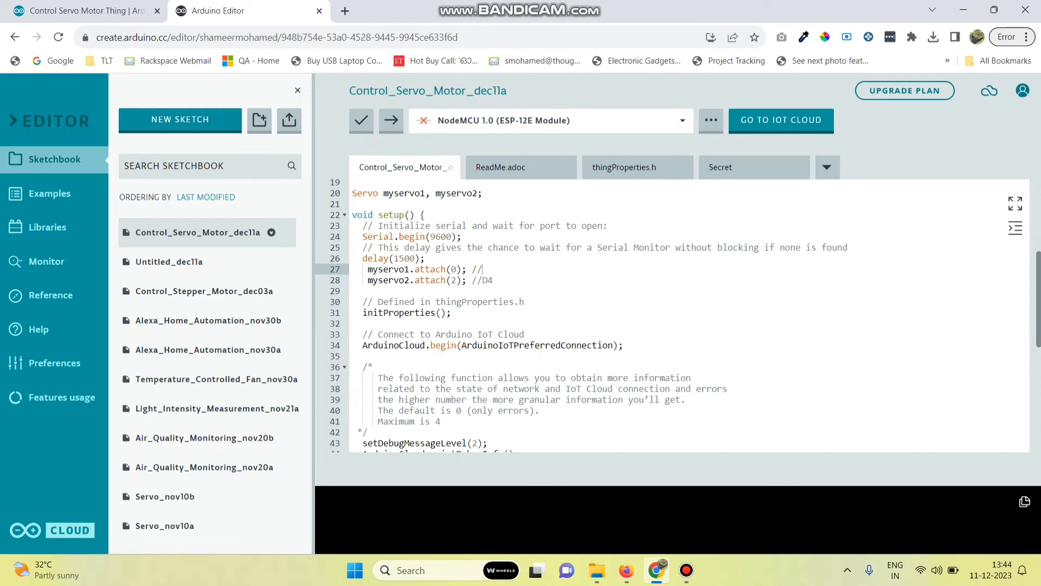
text(D3)
- Write a myservo1 write call inside loop(), below the "Your code here" comment
scroll(672, 316, down, 1)
scroll(673, 316, down, 2)
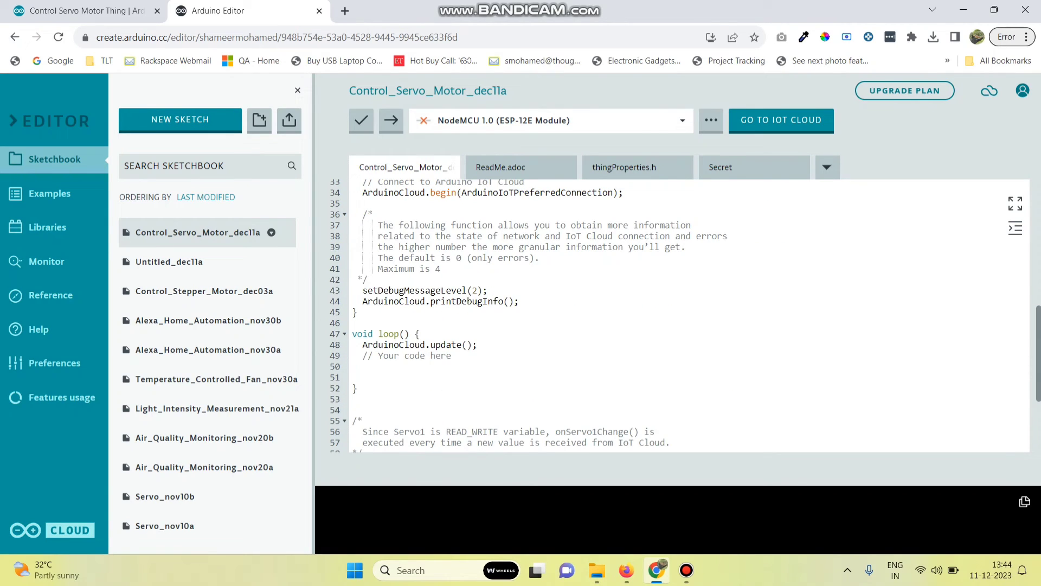
click(363, 367)
text(myservo1)
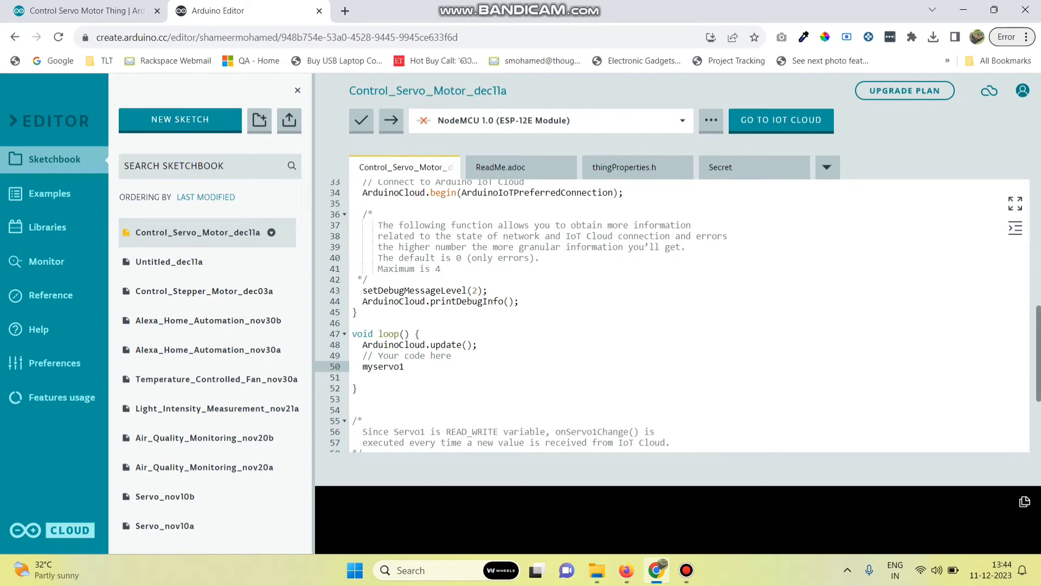
text(.wri)
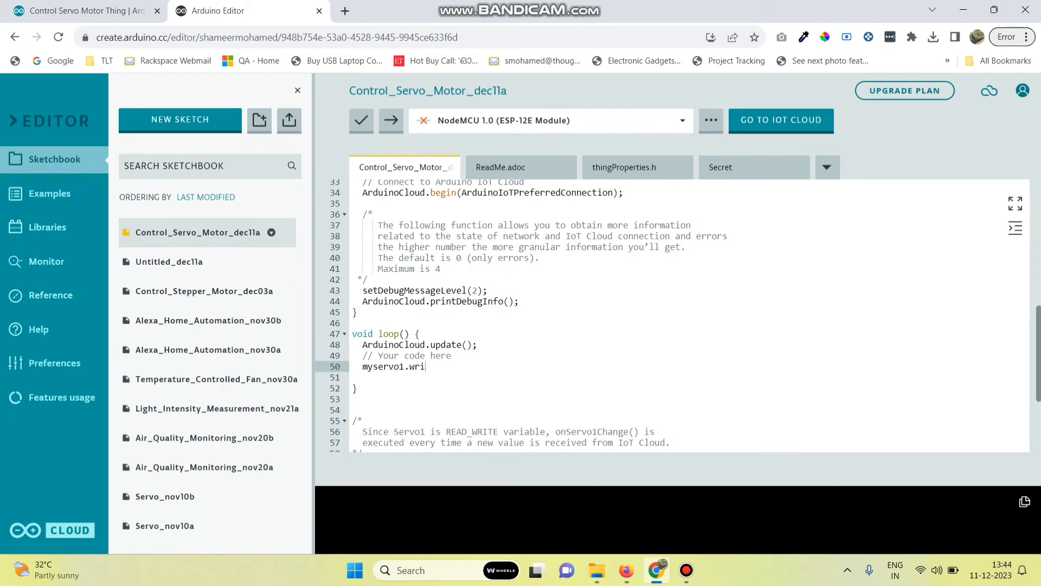